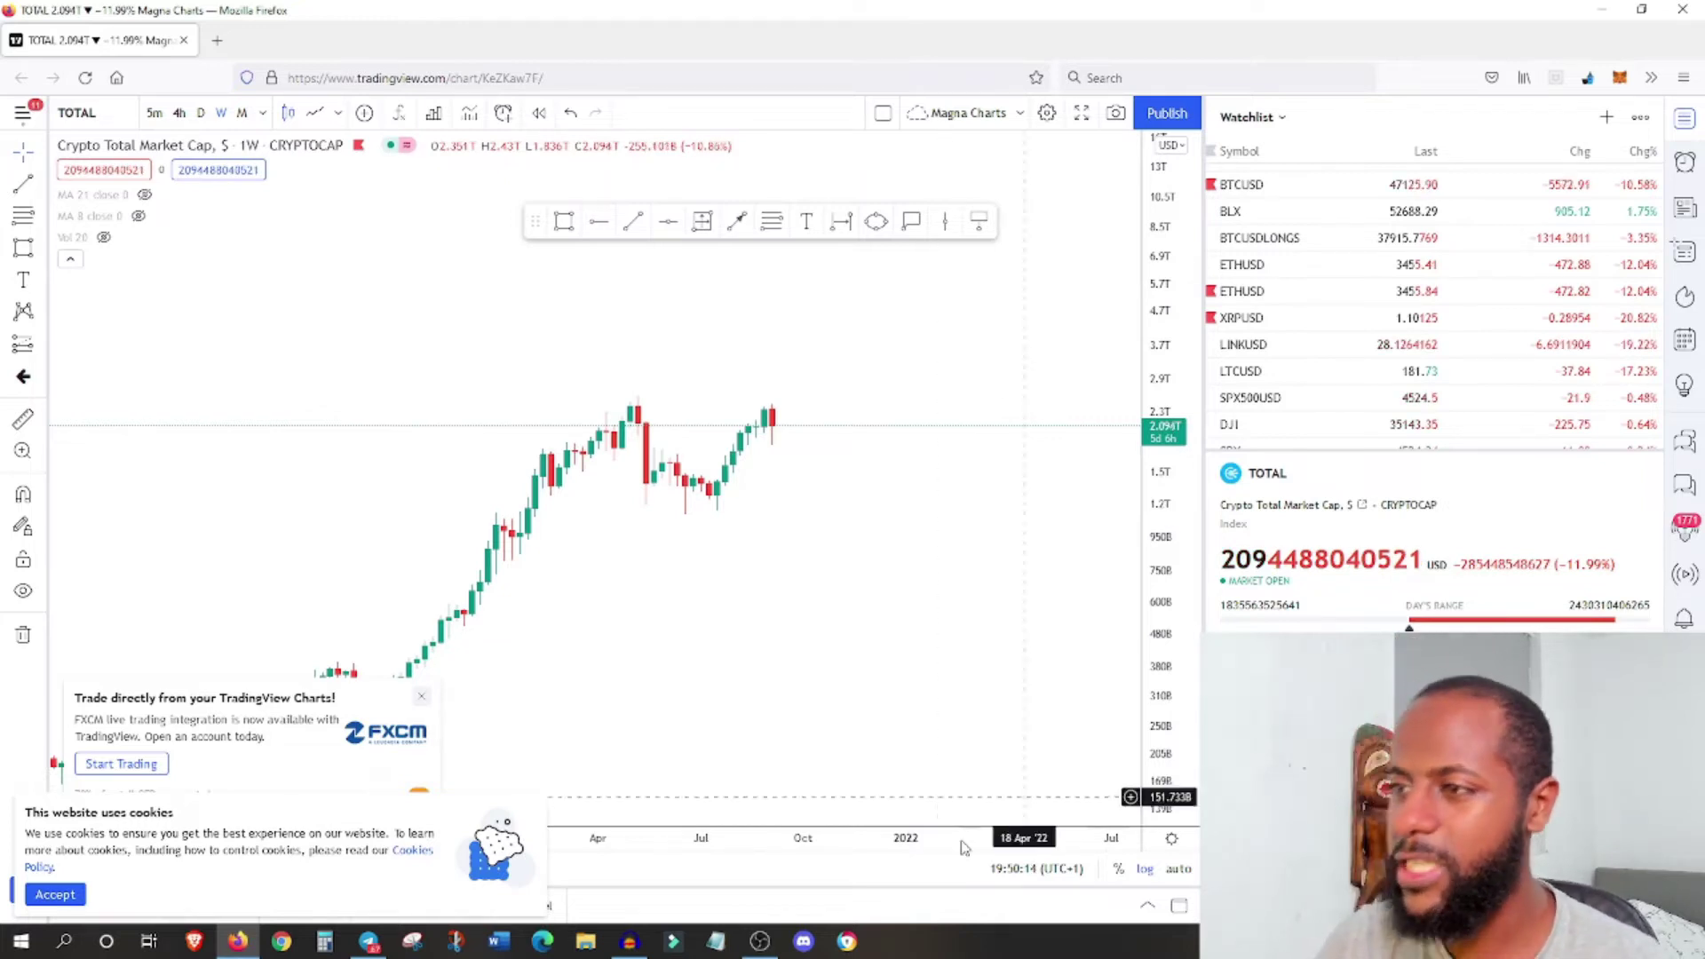
- Draw a thin green rectangle across the May 2021 top near 2.4T, extended into November
{"action": "left_click", "coordinate": [563, 224]}
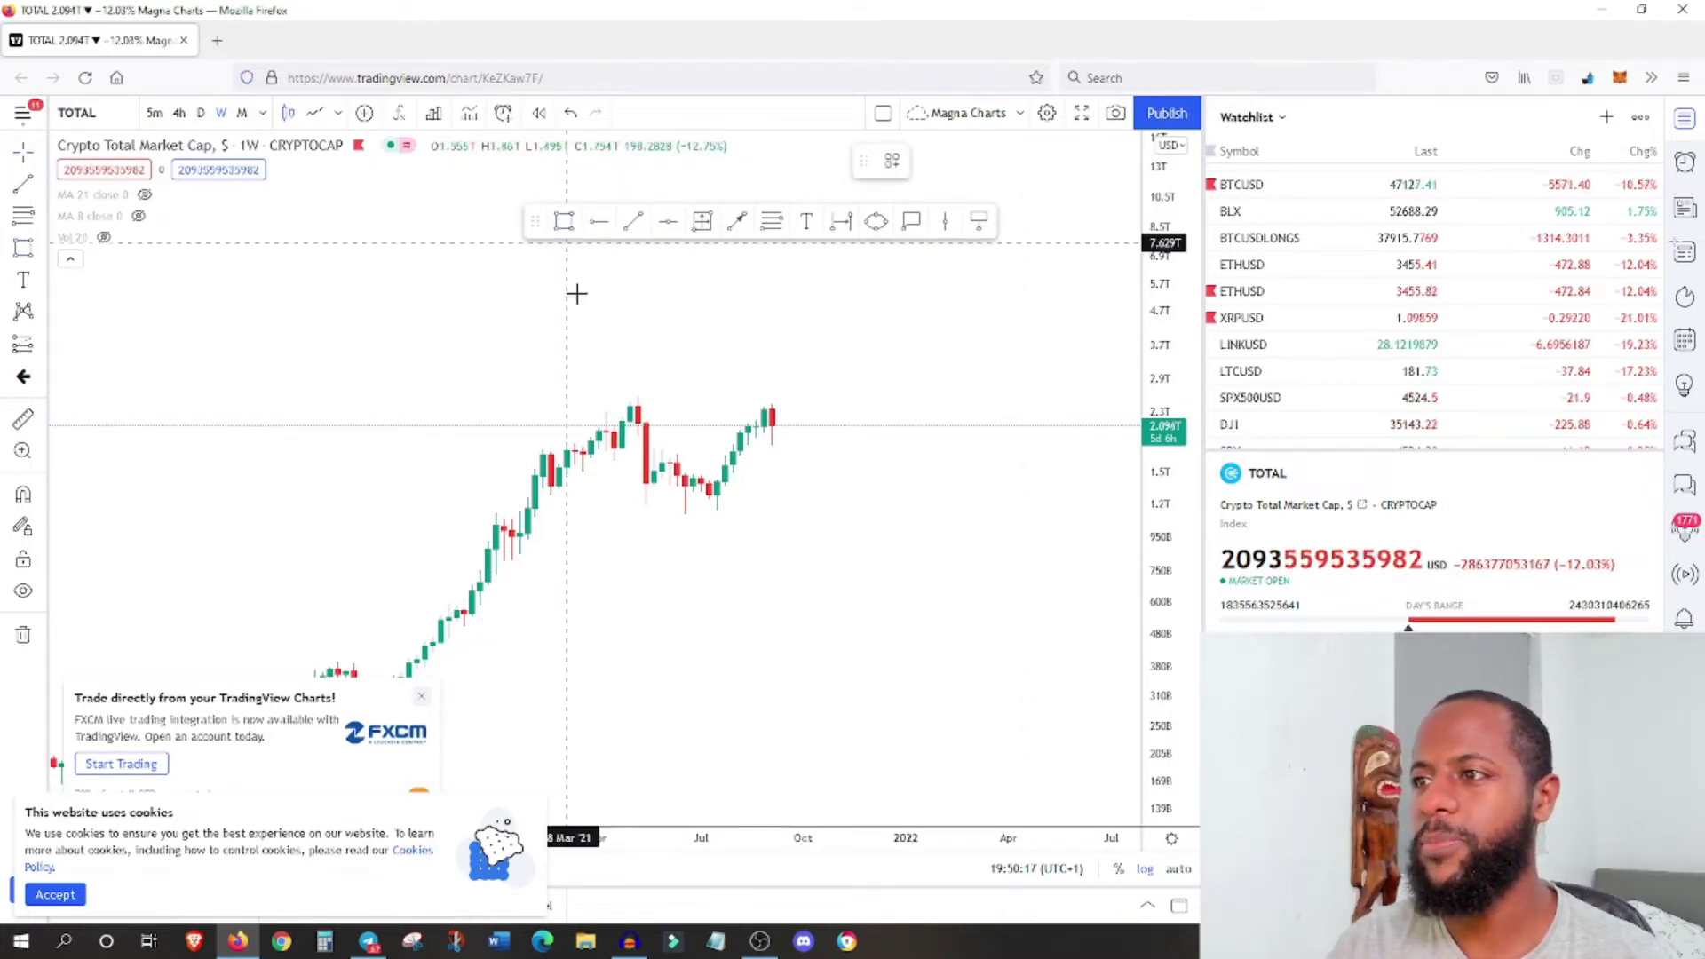
{"action": "left_click", "coordinate": [619, 408]}
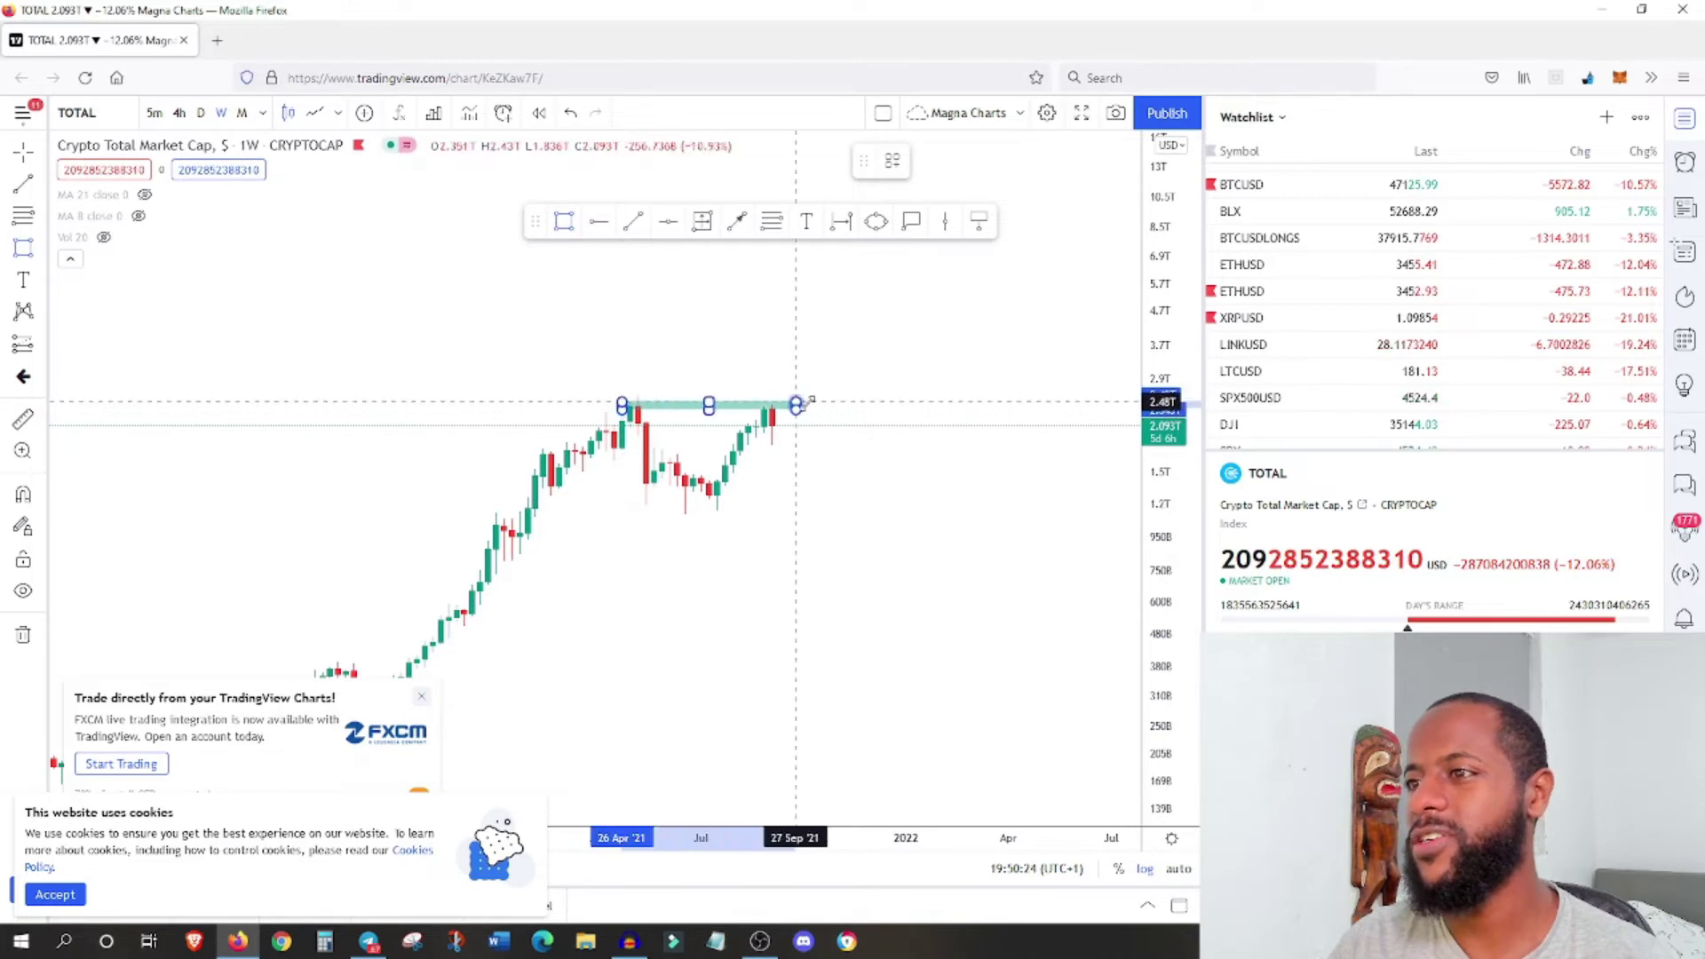
{"action": "left_click", "coordinate": [819, 407]}
{"action": "left_click_drag", "start_coordinate": [824, 402], "coordinate": [845, 405]}
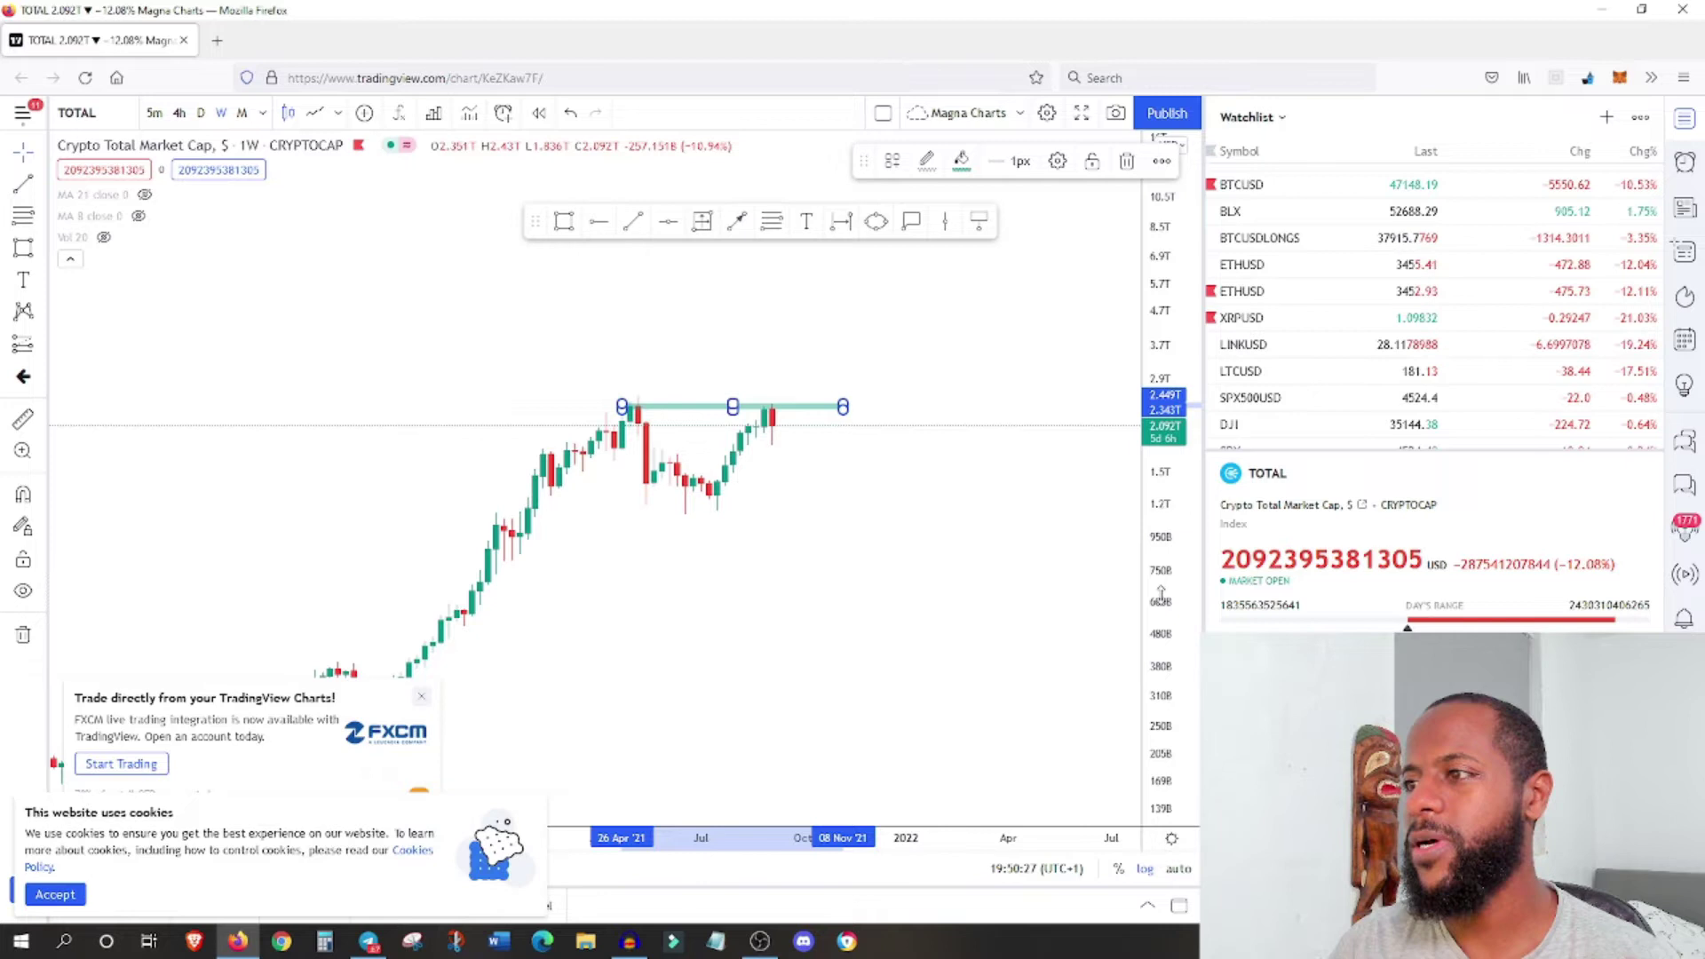
{"action": "left_click_drag", "start_coordinate": [1161, 593], "coordinate": [866, 436]}
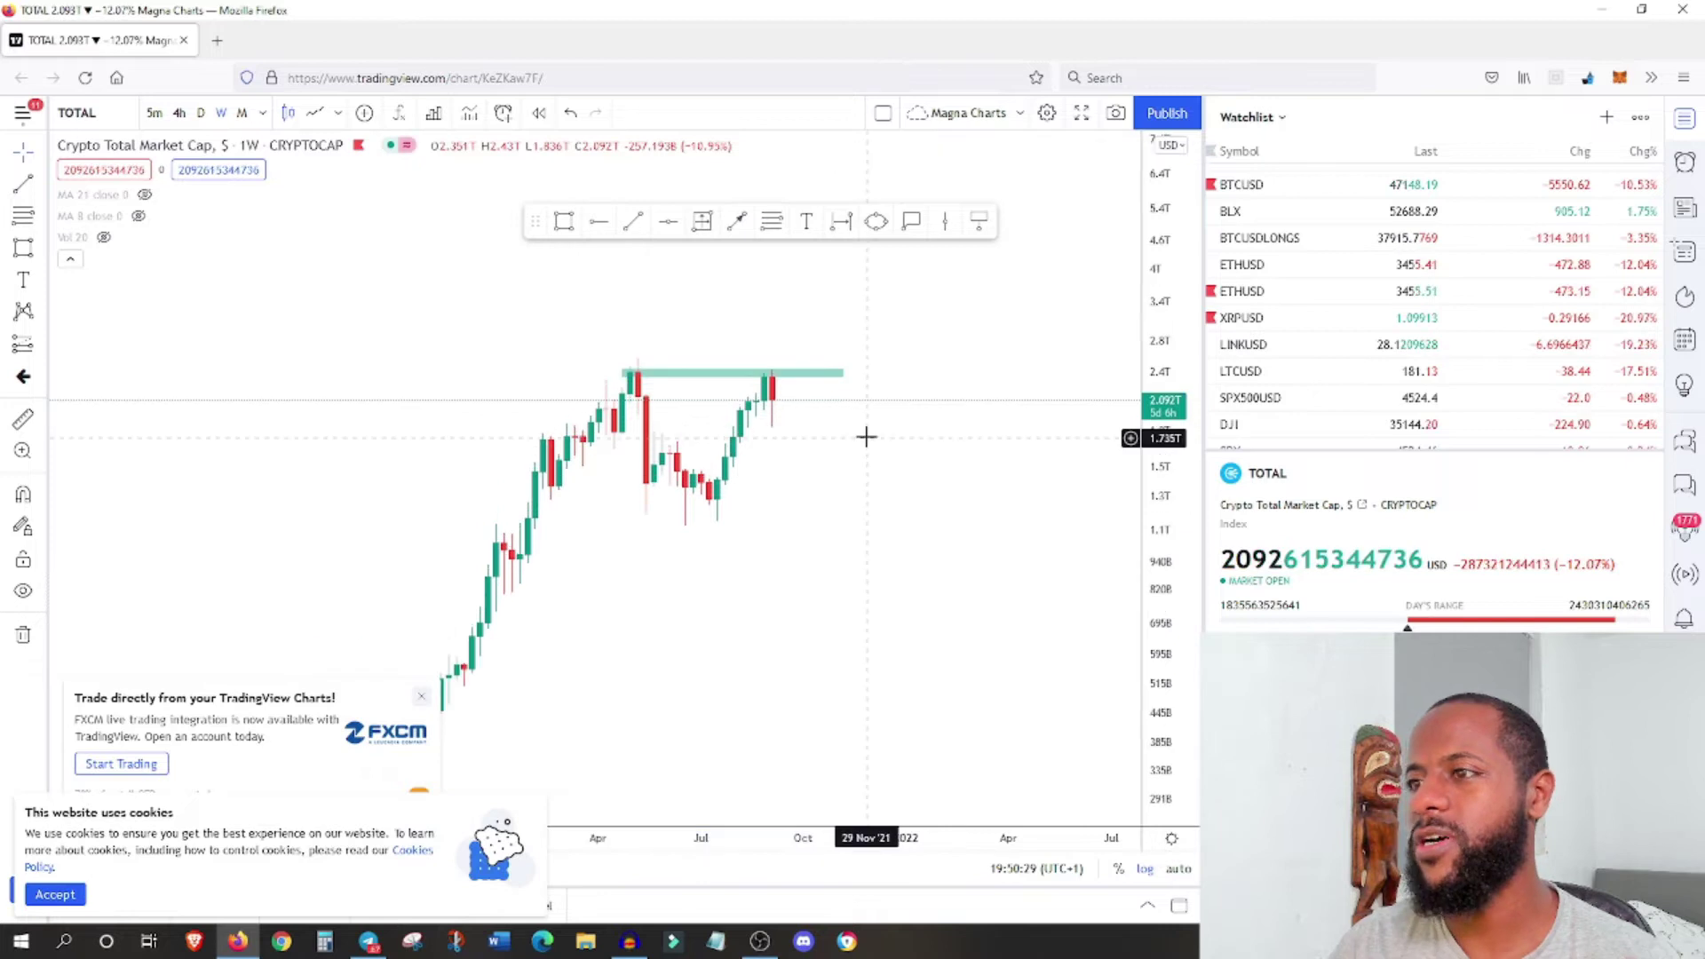
- Select and deselect the top green zone to check its placement
{"action": "left_click", "coordinate": [632, 397]}
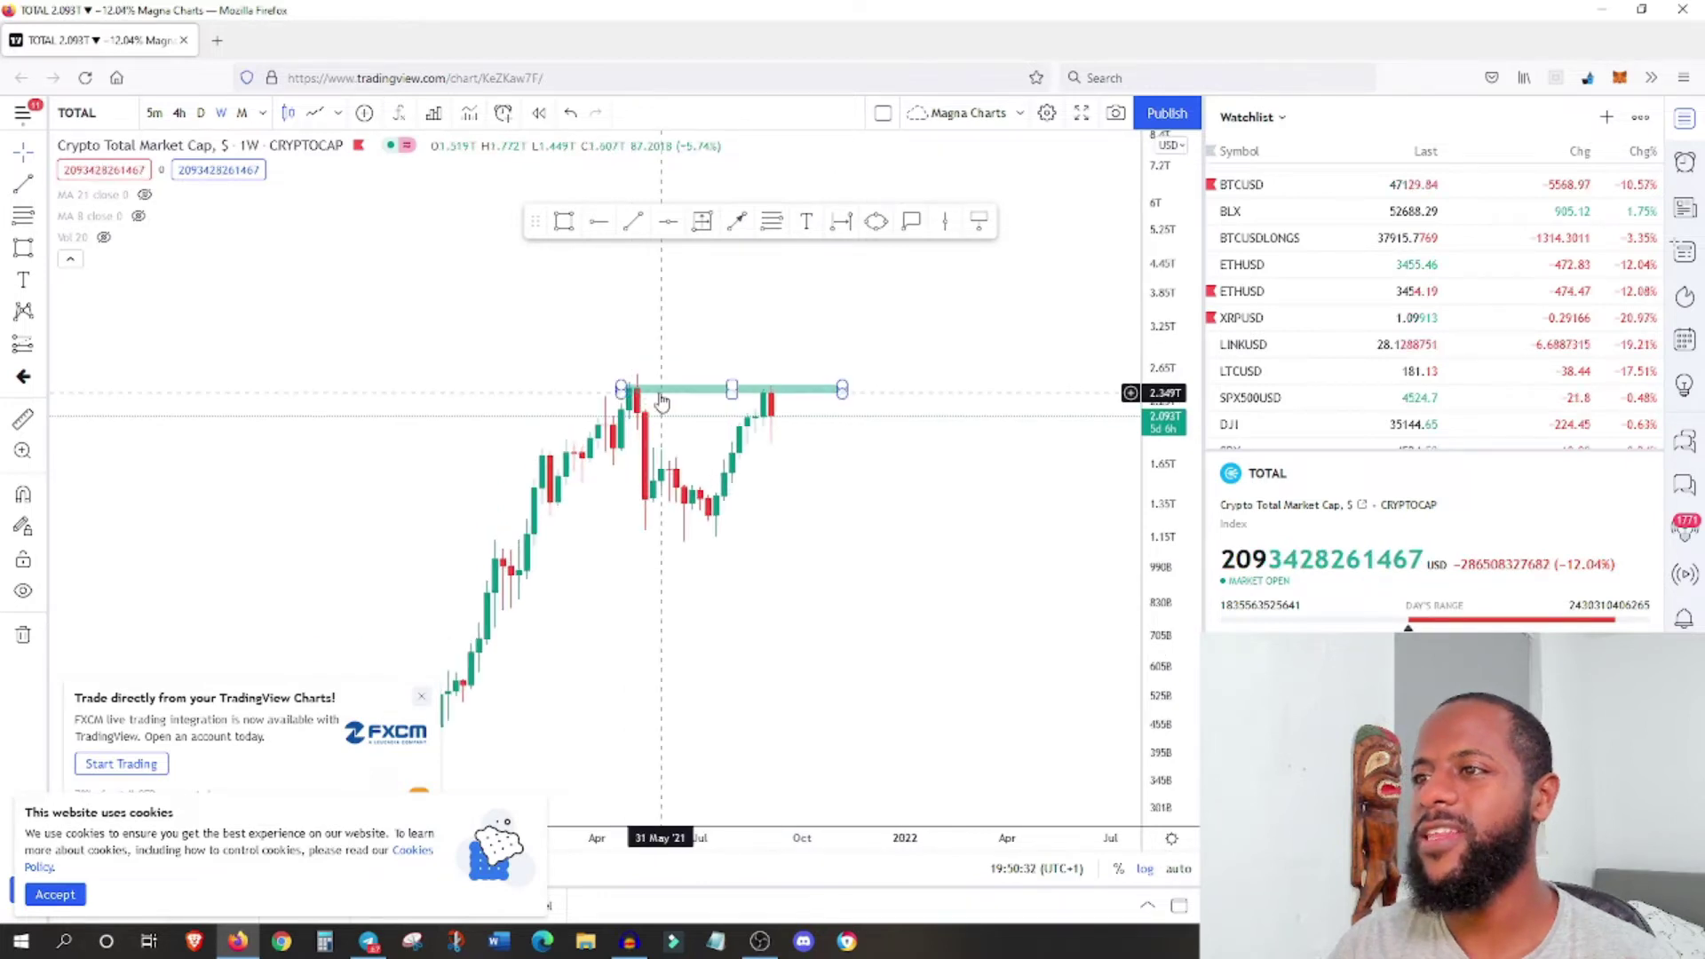
{"action": "left_click", "coordinate": [779, 399]}
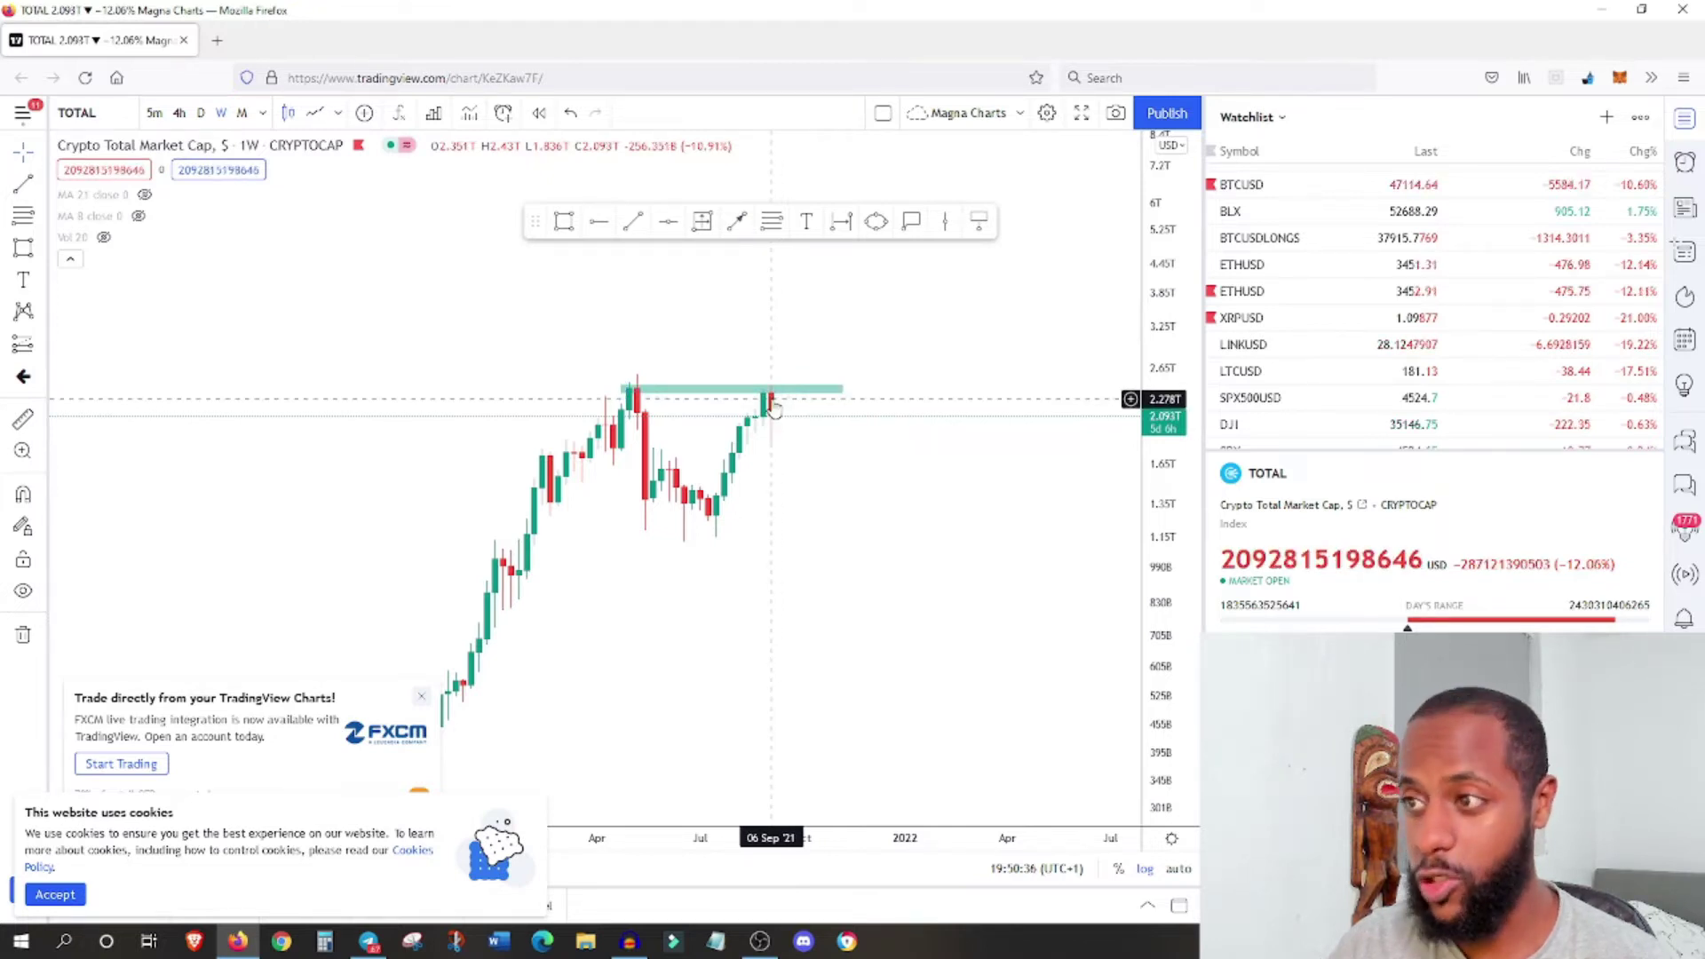
{"action": "left_click", "coordinate": [563, 221]}
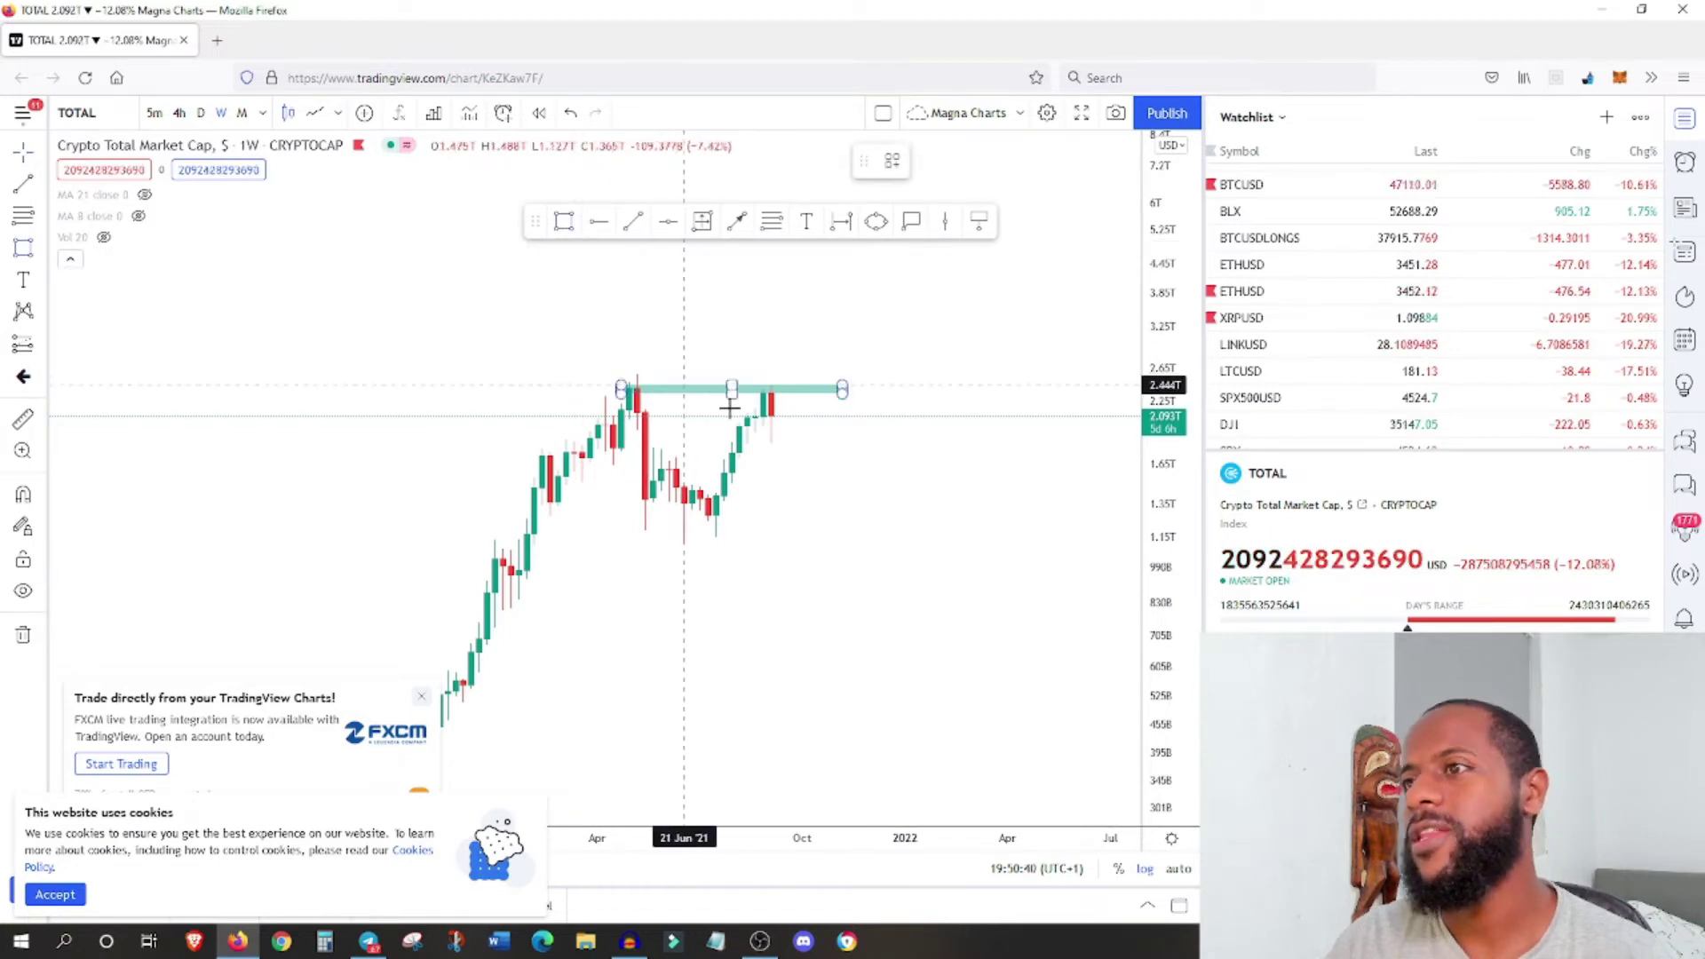
{"action": "left_click", "coordinate": [643, 390]}
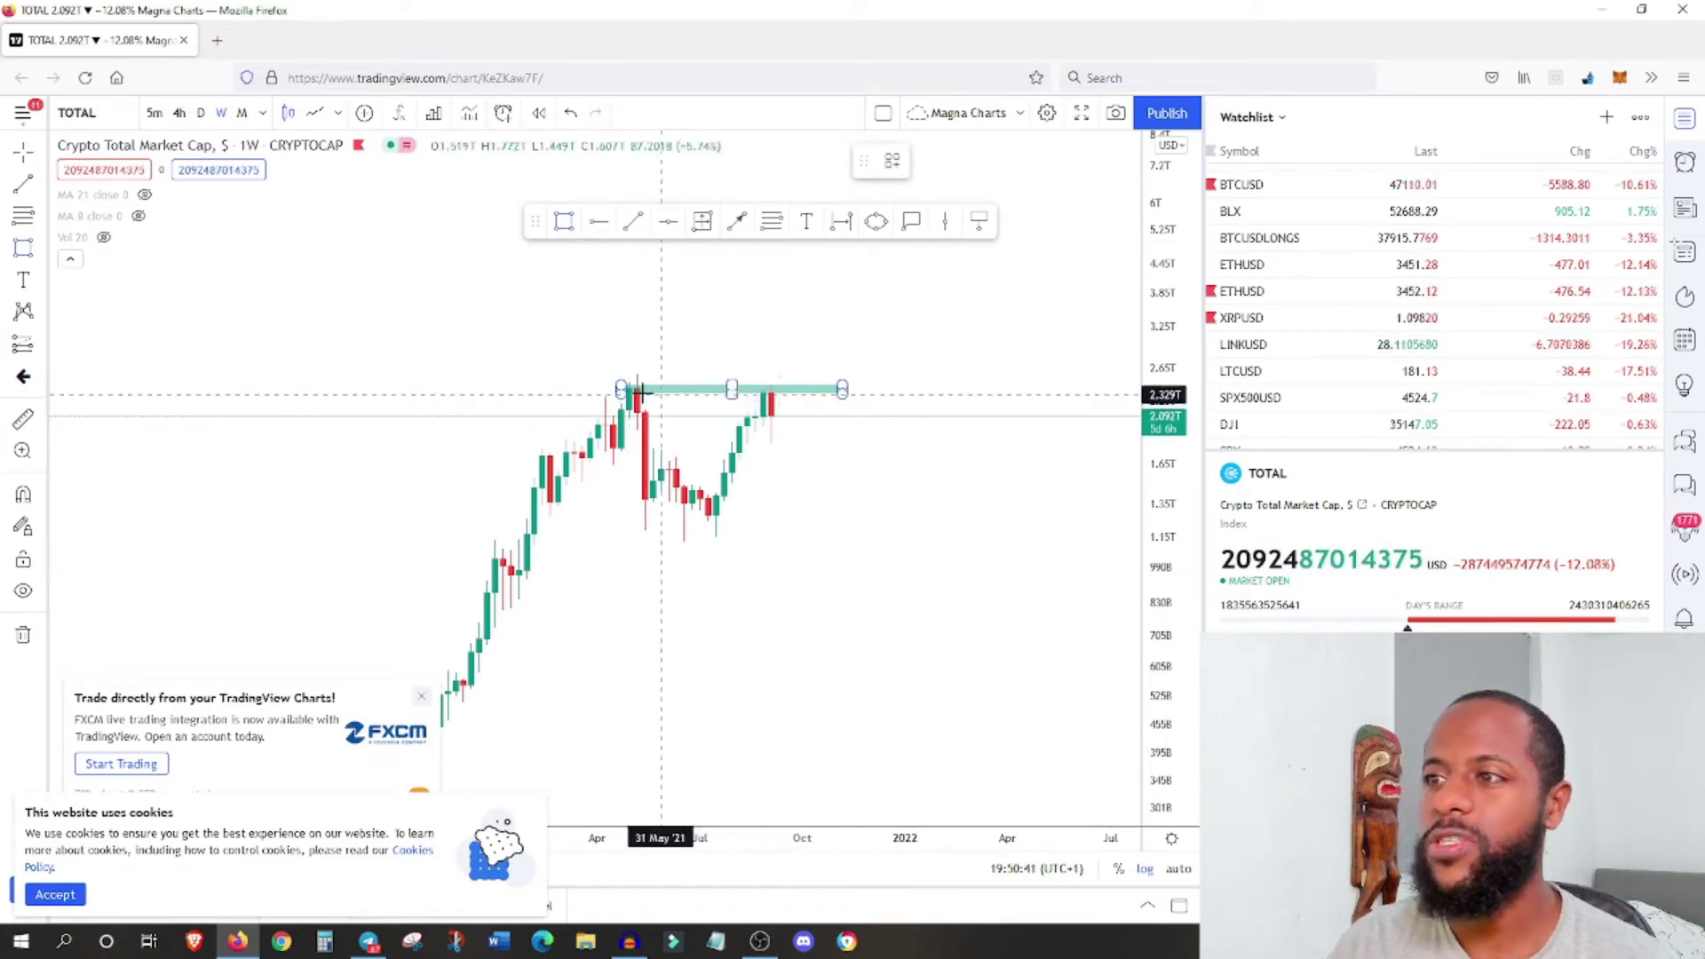
{"action": "left_click", "coordinate": [765, 397]}
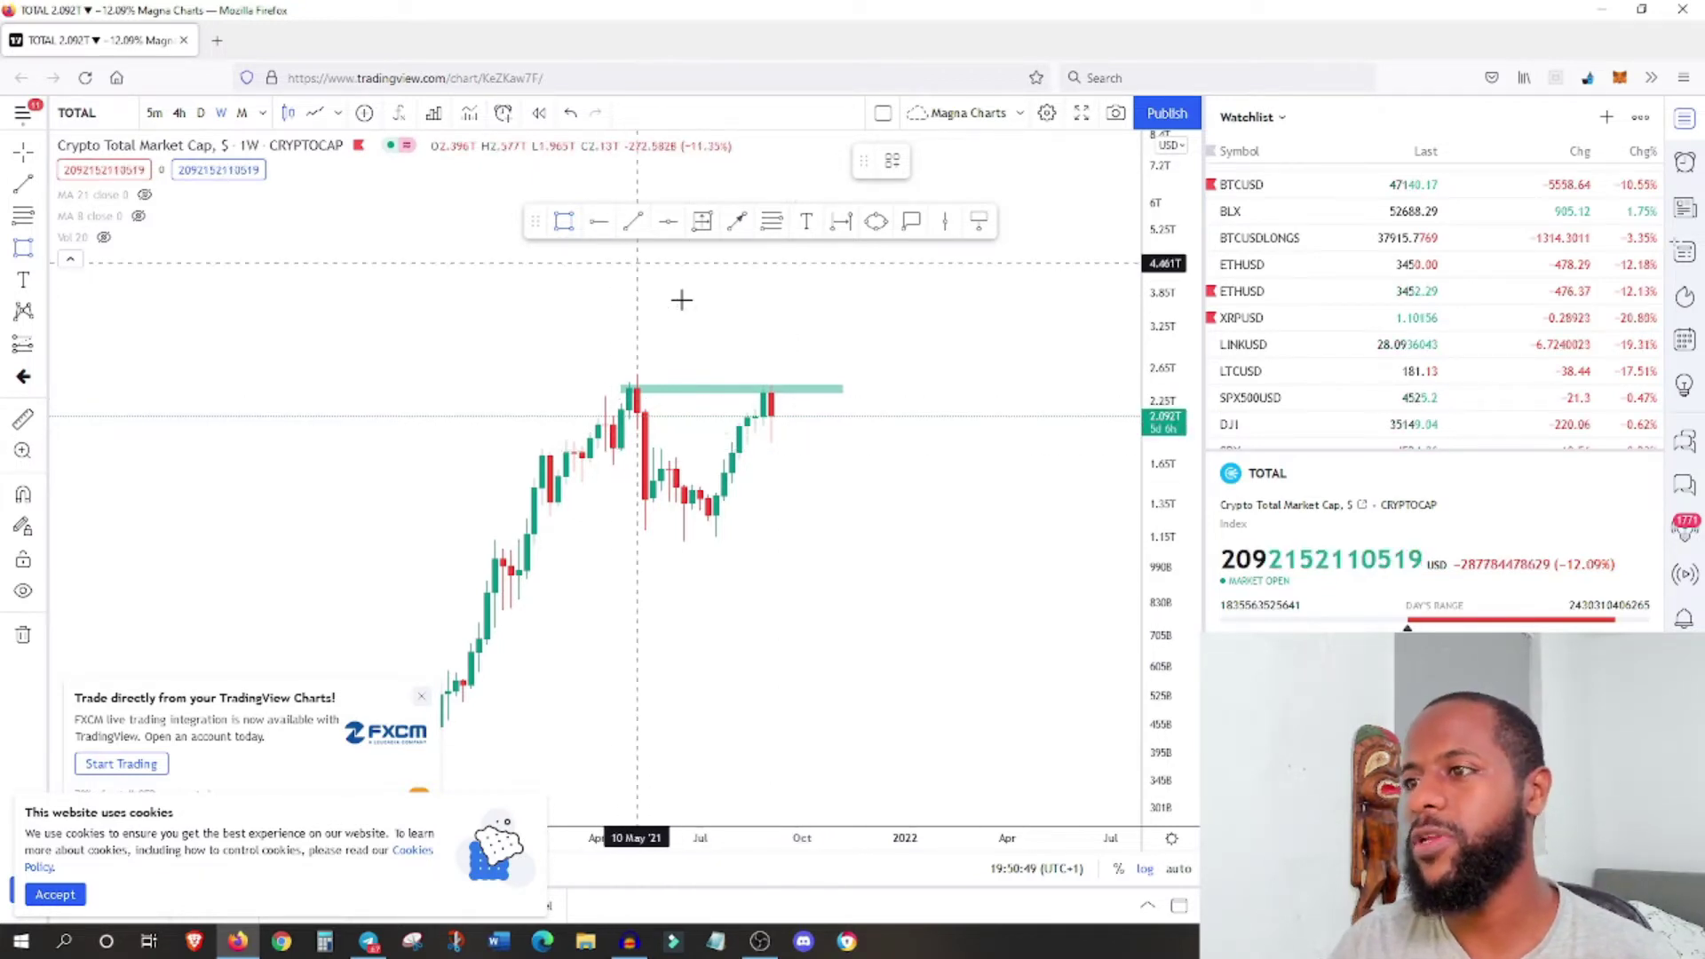
{"action": "left_click", "coordinate": [622, 395]}
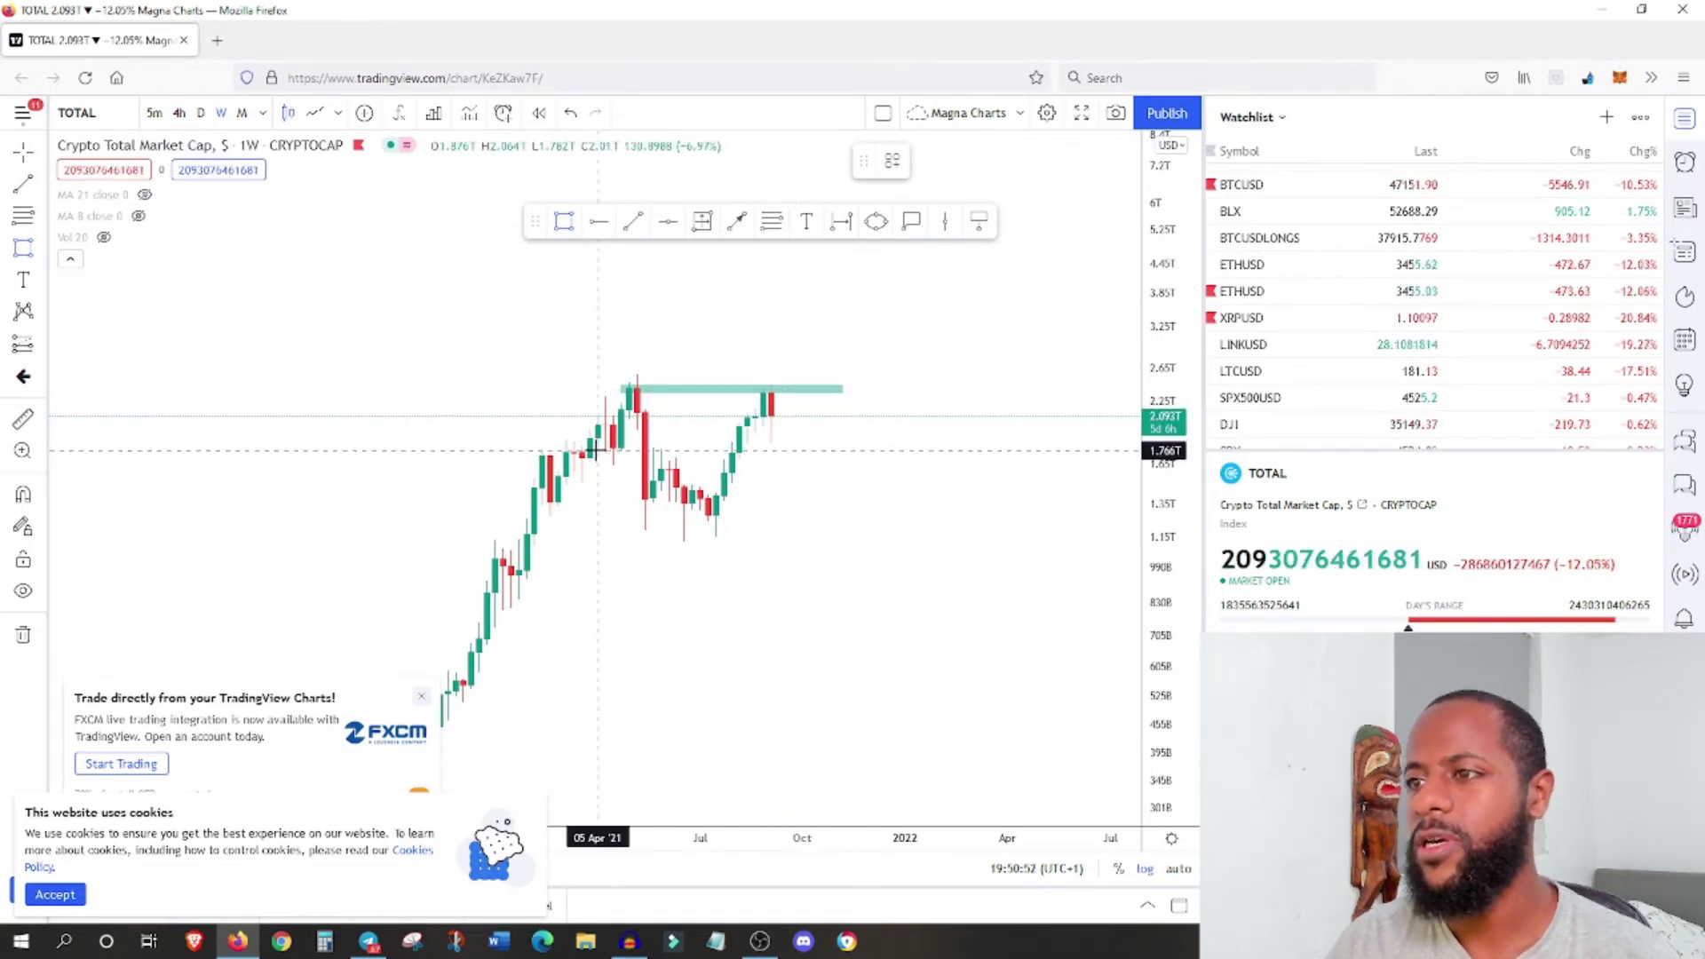
- Draw another thin green zone near 1.8T beneath the 2.4T peak zone
{"action": "left_click_drag", "start_coordinate": [600, 444], "coordinate": [846, 441]}
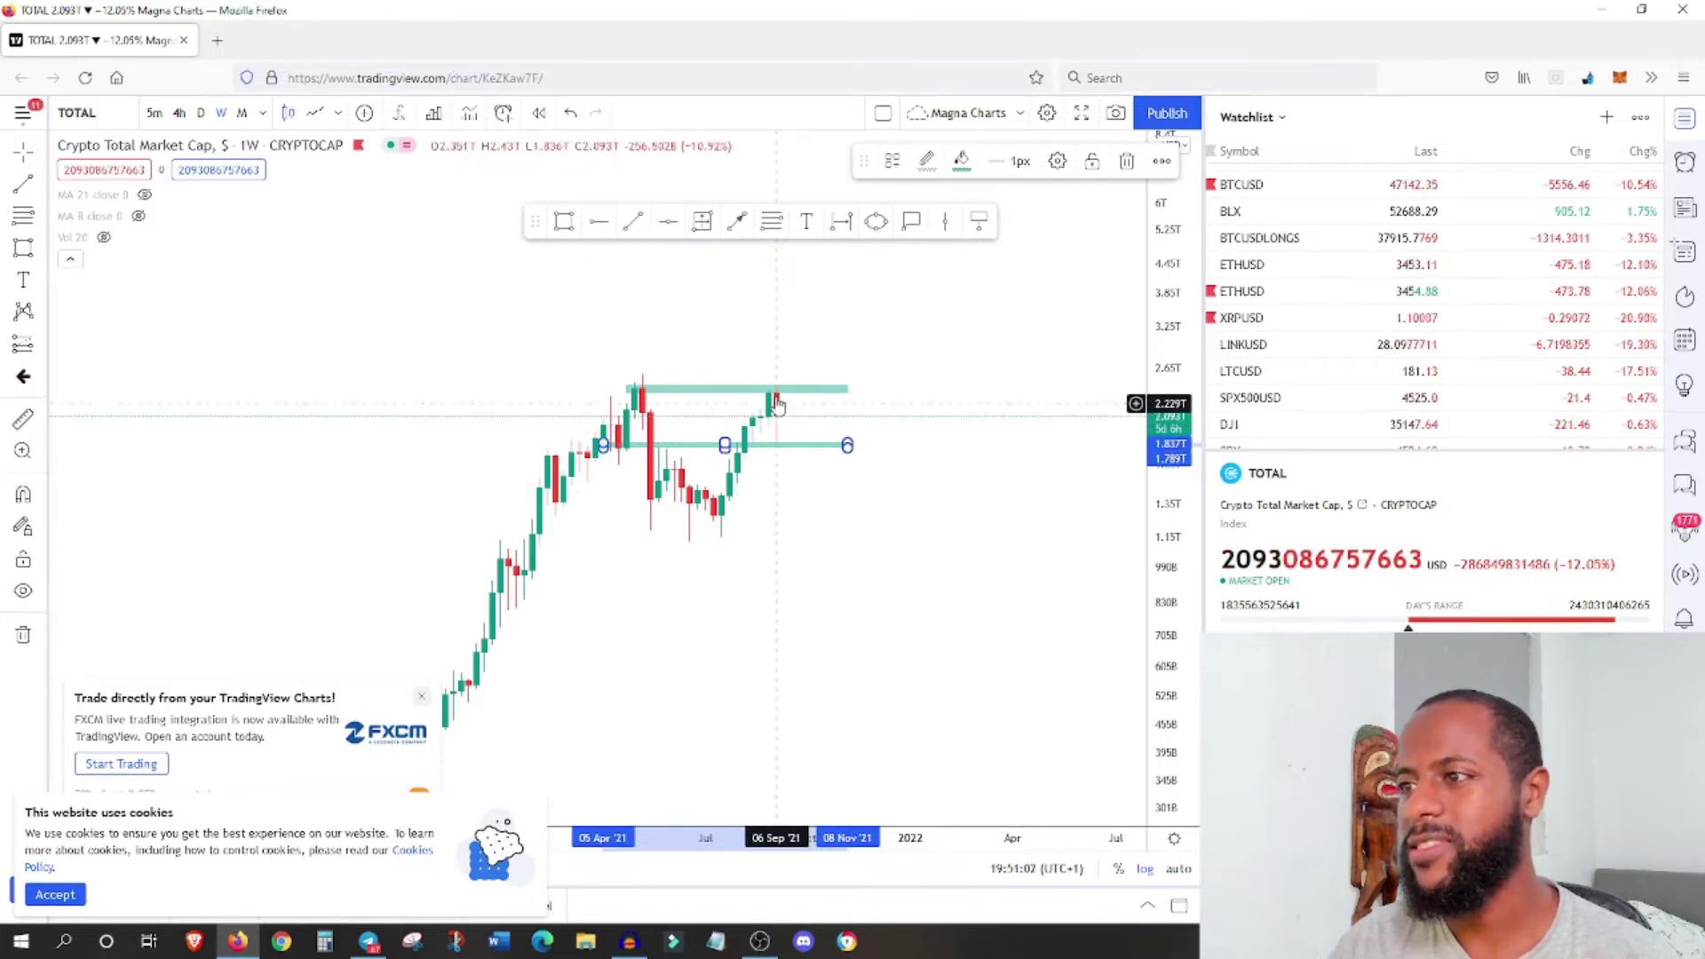
{"action": "left_click", "coordinate": [566, 230]}
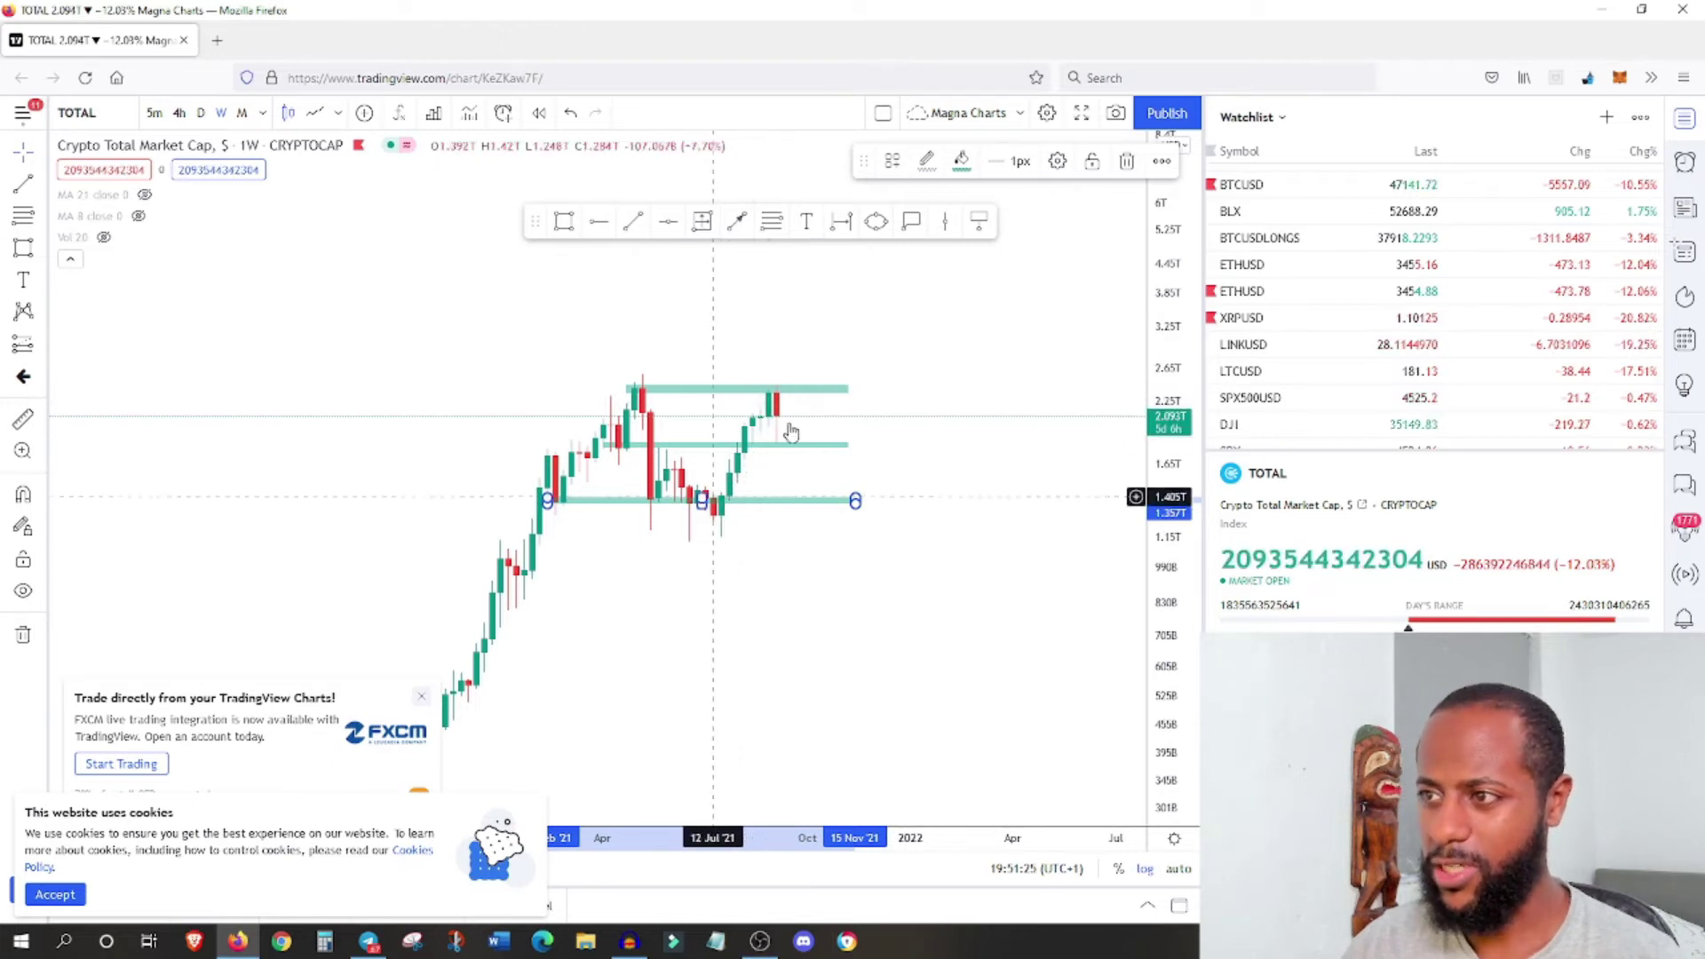
- Load the BTCUSD weekly chart, stretch its price scale and remove all old drawings
{"action": "left_click", "coordinate": [1294, 188]}
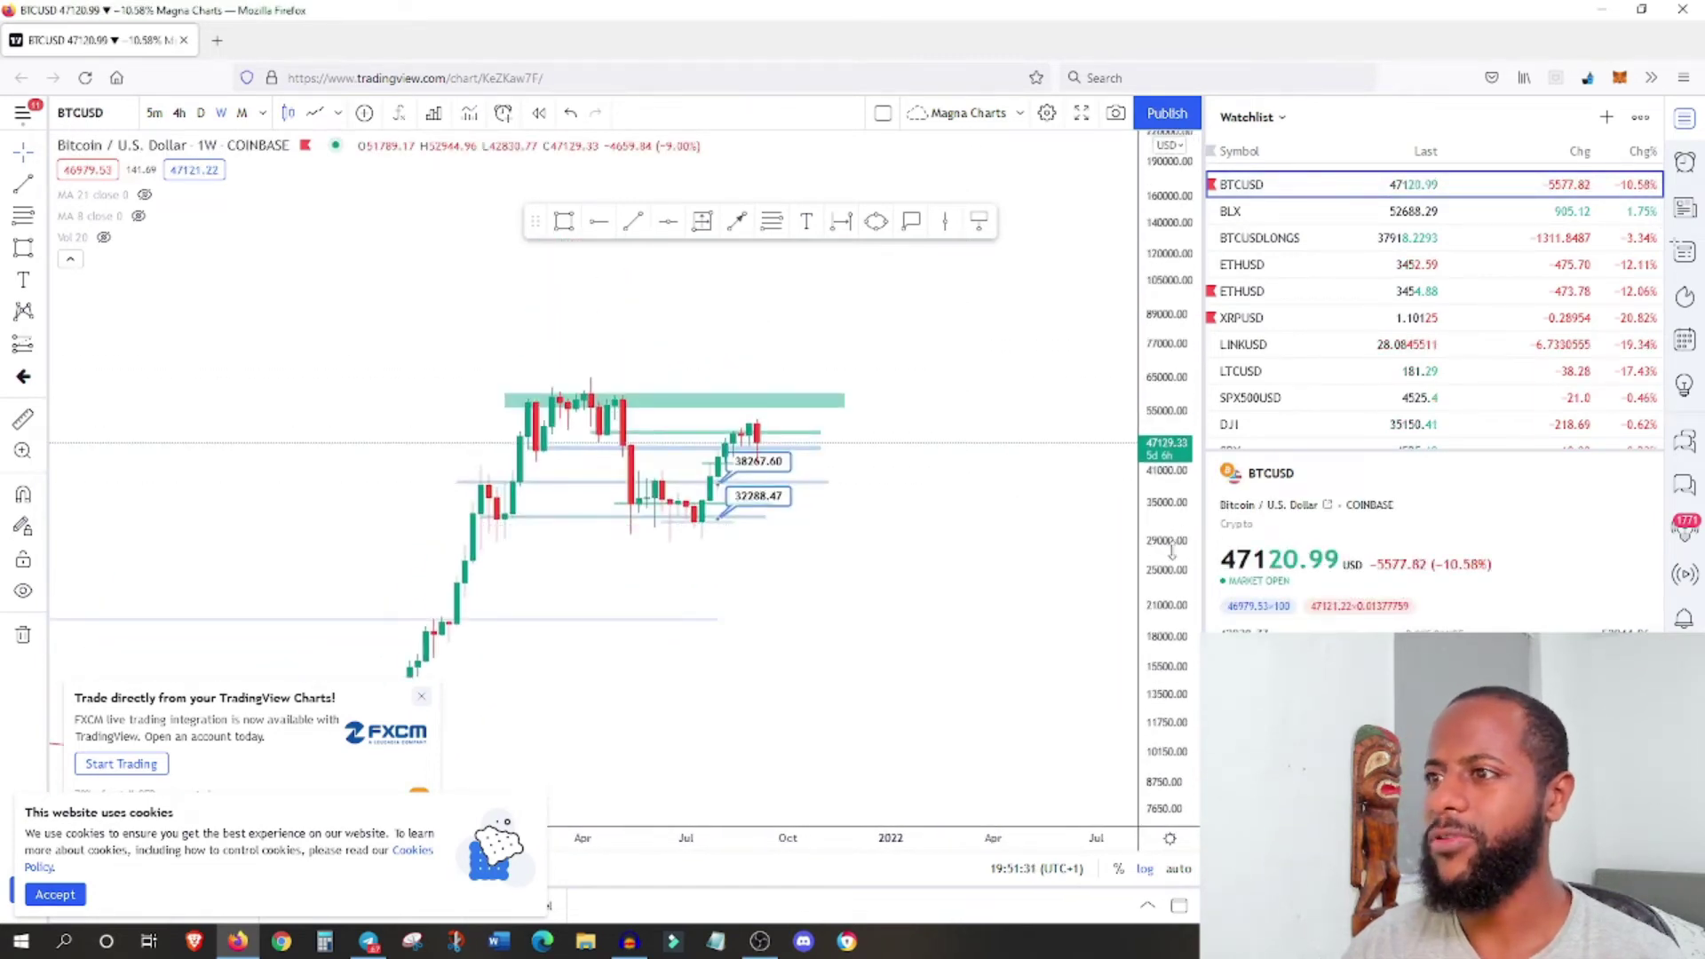
{"action": "left_click_drag", "start_coordinate": [1170, 552], "coordinate": [1170, 506]}
{"action": "right_click", "coordinate": [822, 609]}
{"action": "mouse_move", "coordinate": [919, 591]}
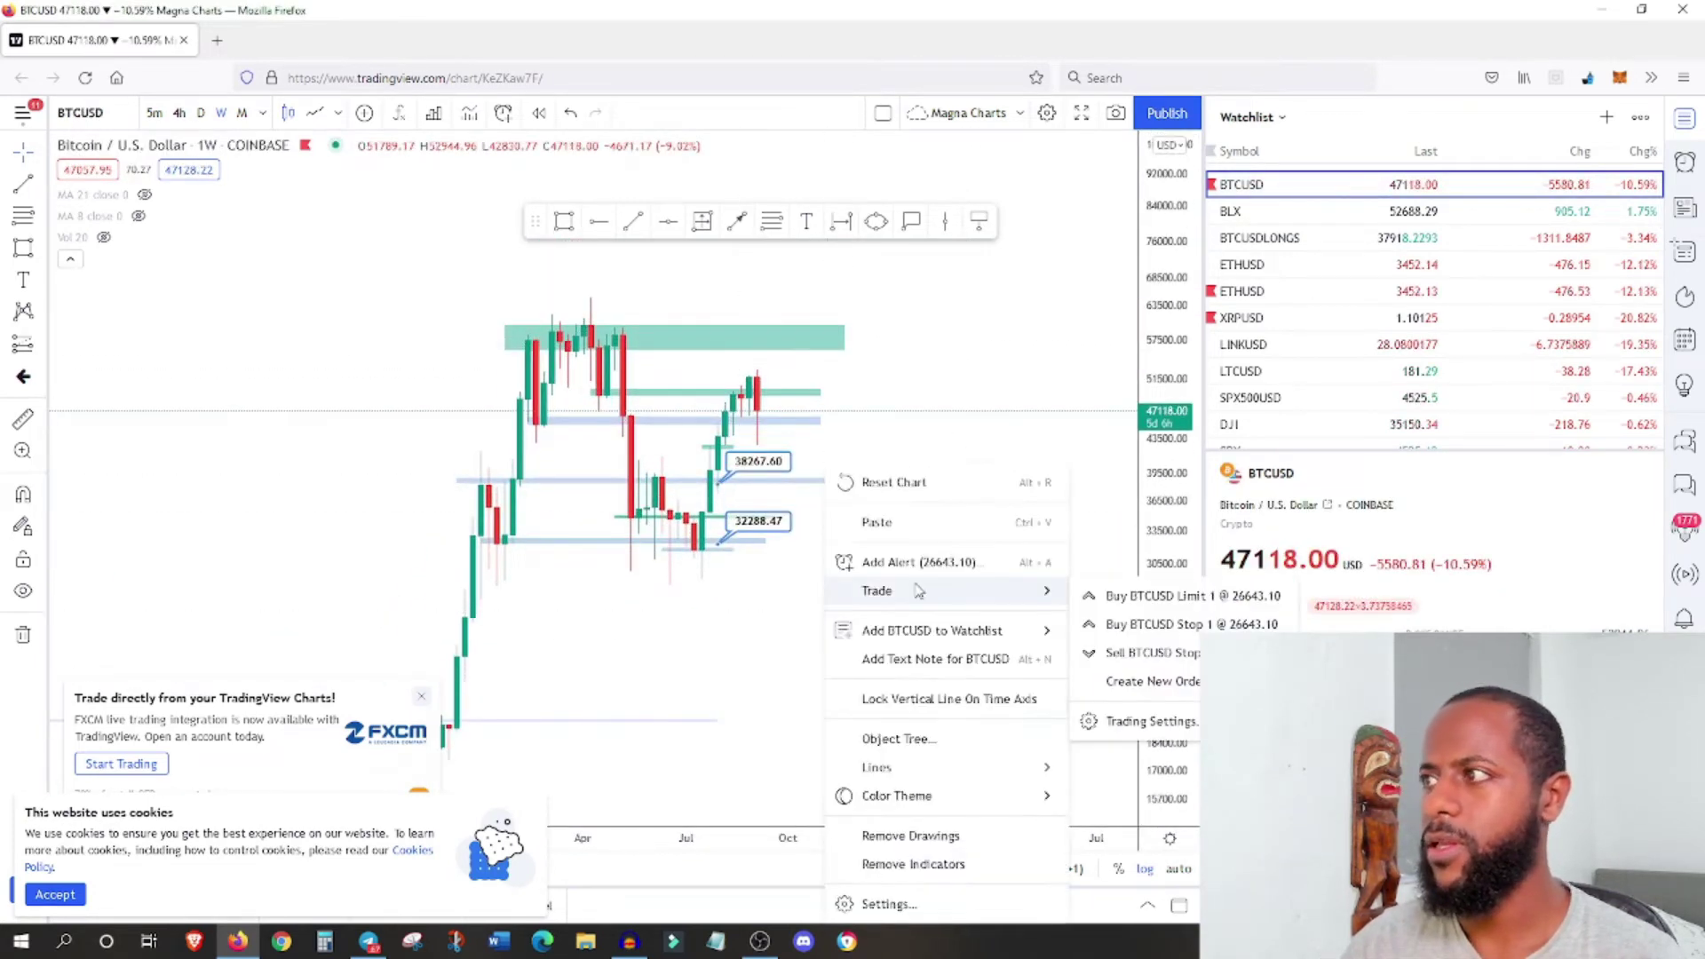
{"action": "left_click", "coordinate": [914, 836]}
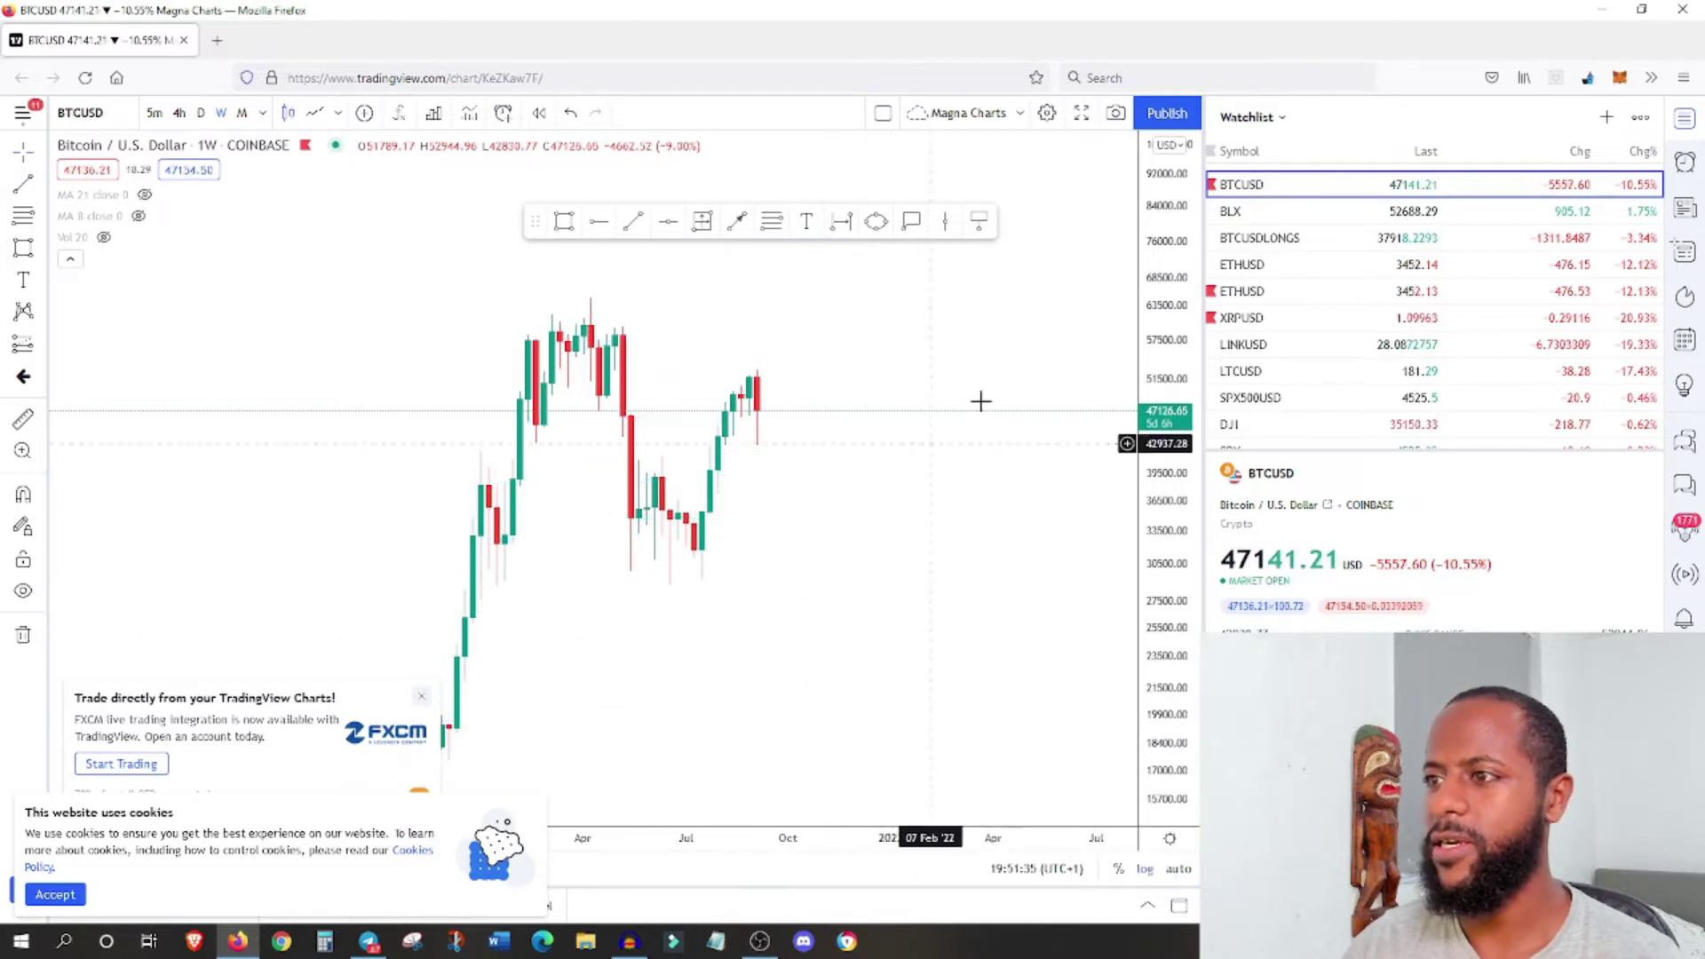
- Draw green zones across the 2021 highs near 57k and around 50k
{"action": "left_click", "coordinate": [572, 232]}
{"action": "left_click_drag", "start_coordinate": [512, 394], "coordinate": [850, 376]}
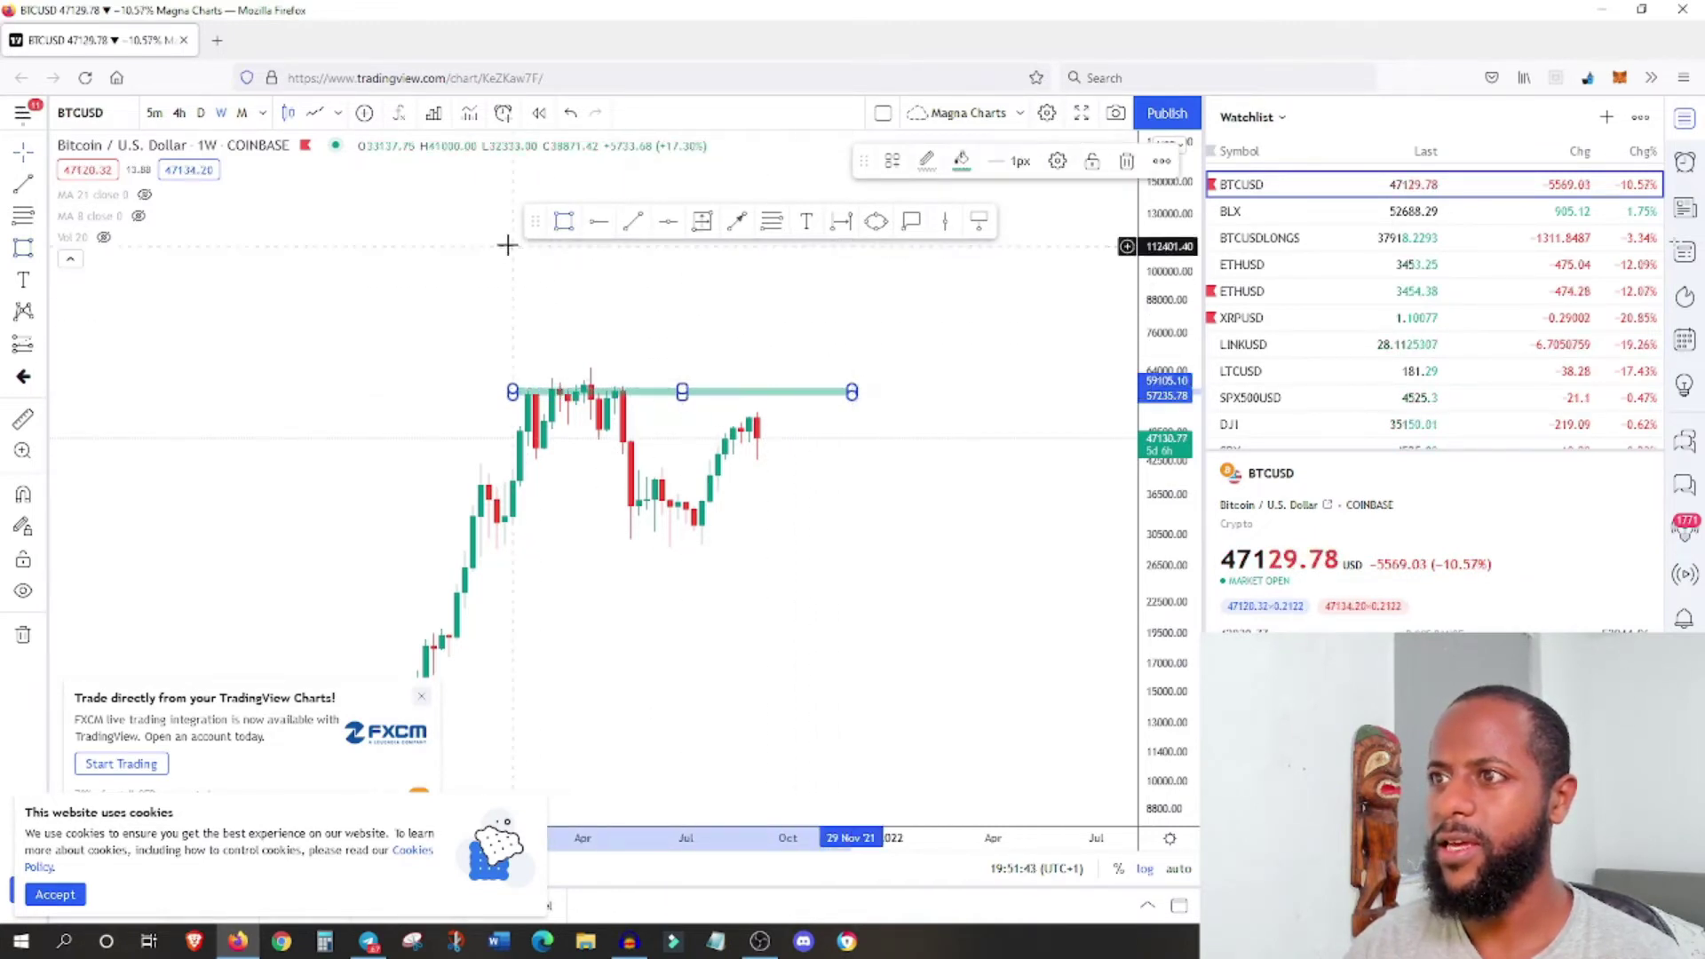
{"action": "left_click", "coordinate": [564, 222]}
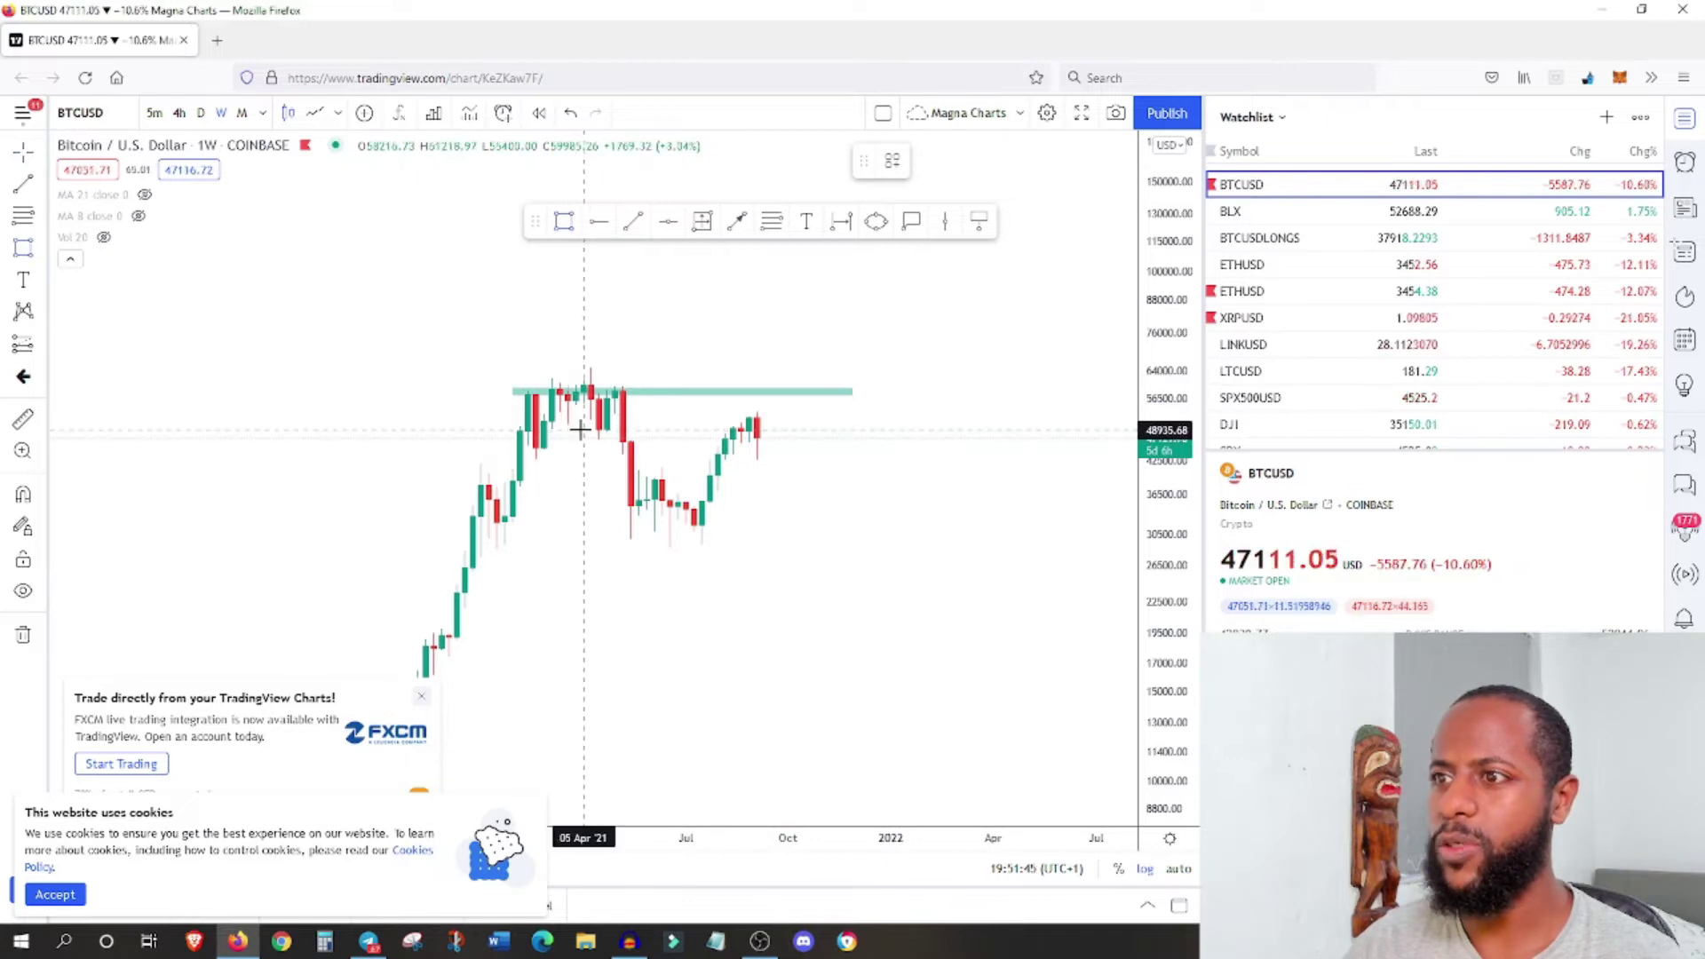
{"action": "left_click_drag", "start_coordinate": [582, 427], "coordinate": [852, 427]}
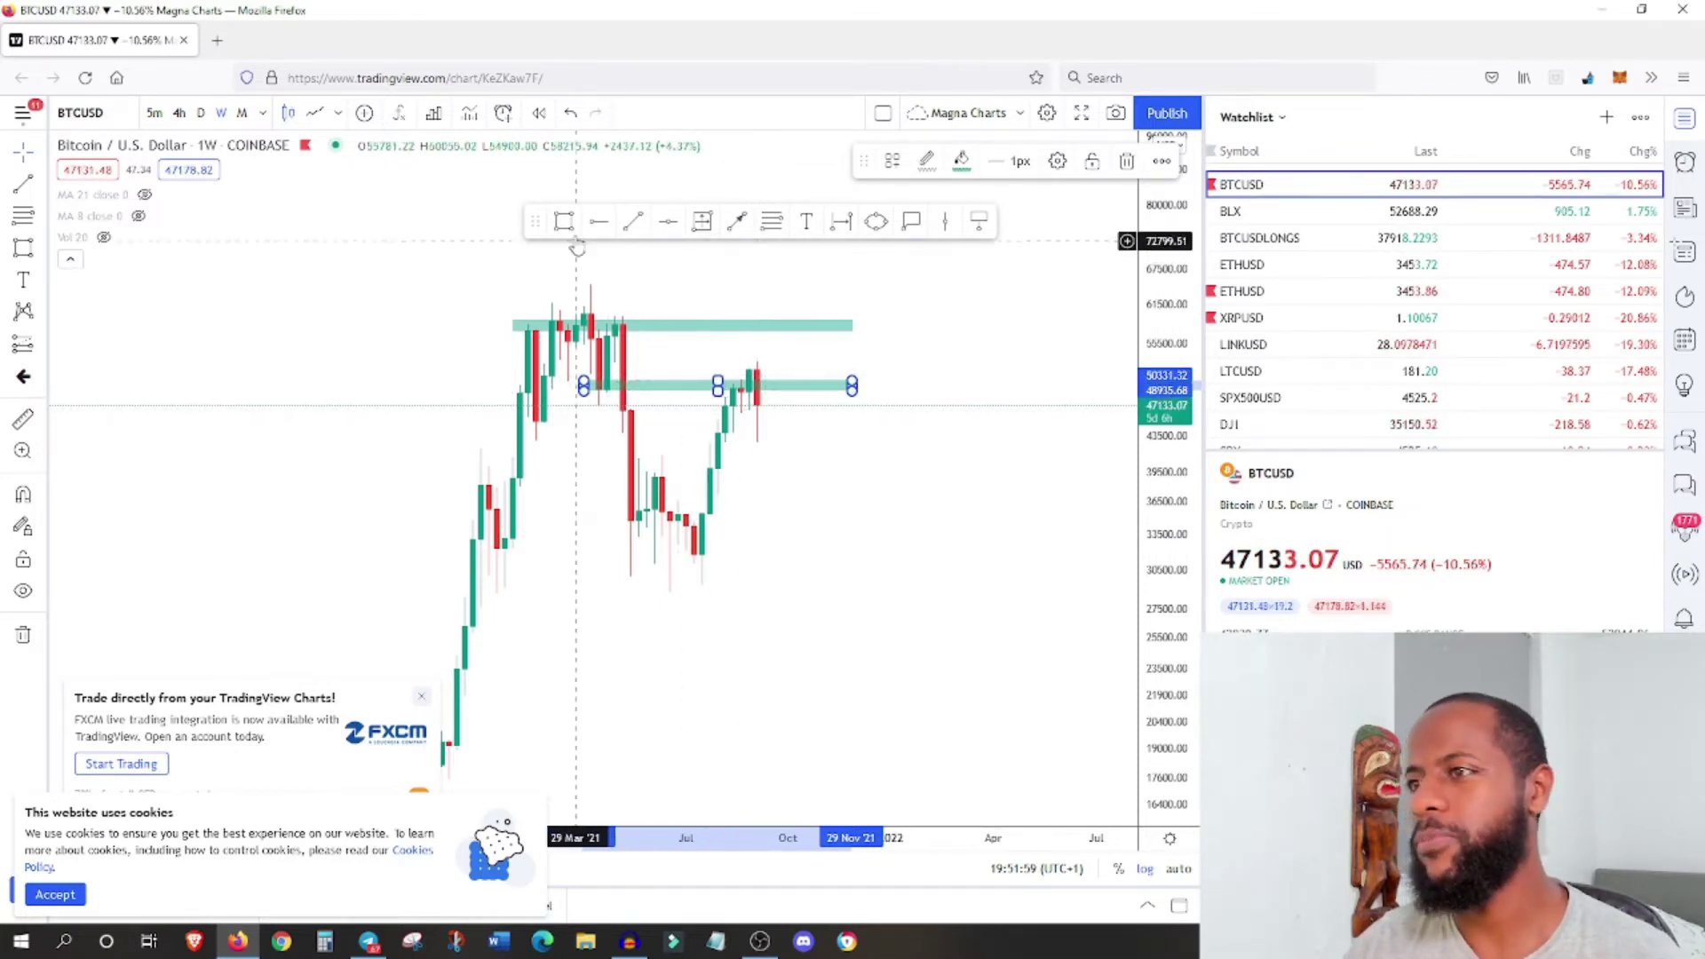
- Add green BTC zones near 46k and 38k, then load the ETHUSD chart
{"action": "left_click", "coordinate": [659, 373]}
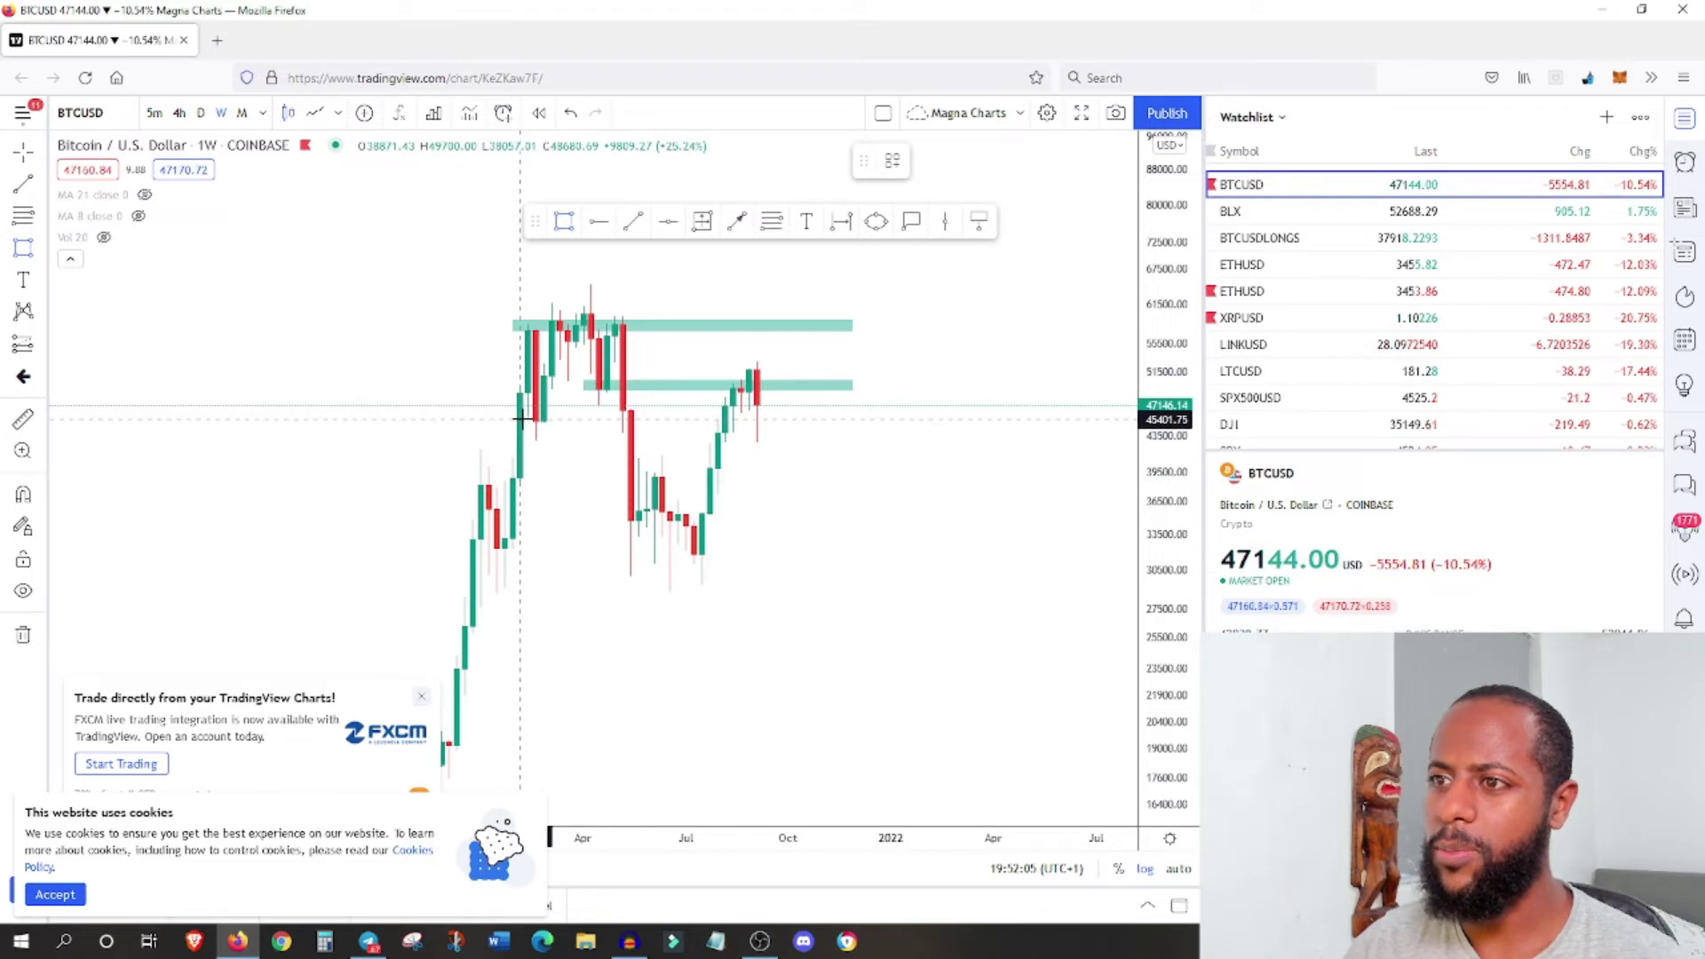
{"action": "left_click_drag", "start_coordinate": [522, 421], "coordinate": [865, 426]}
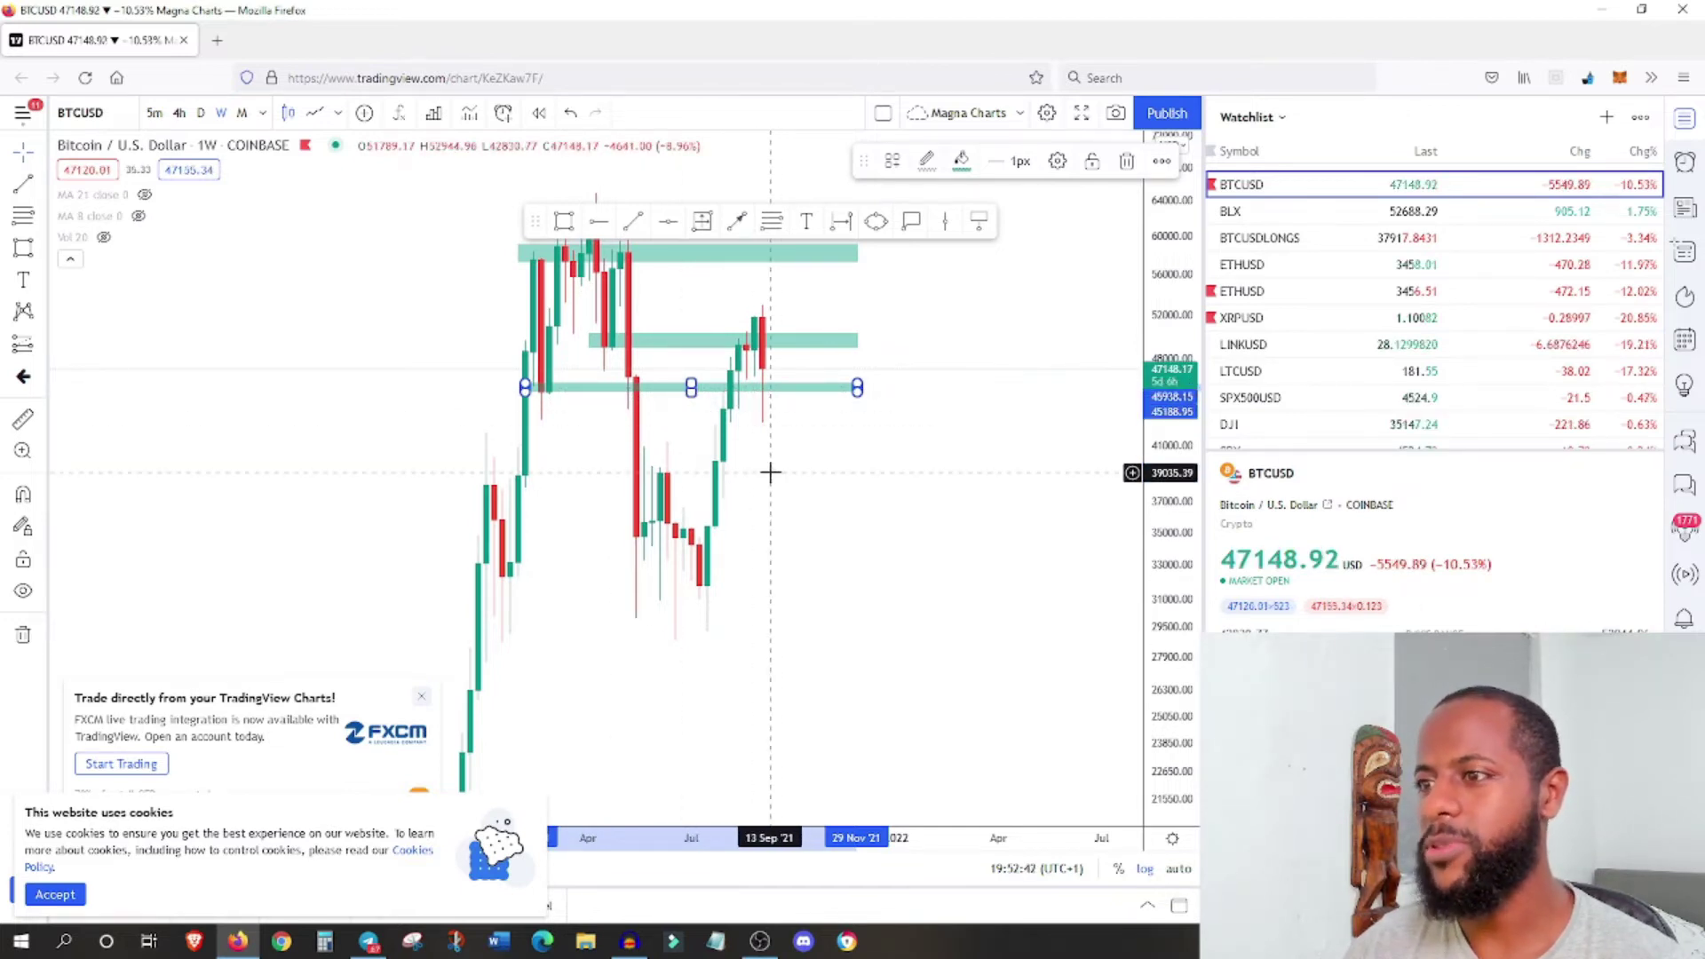
{"action": "left_click", "coordinate": [565, 223]}
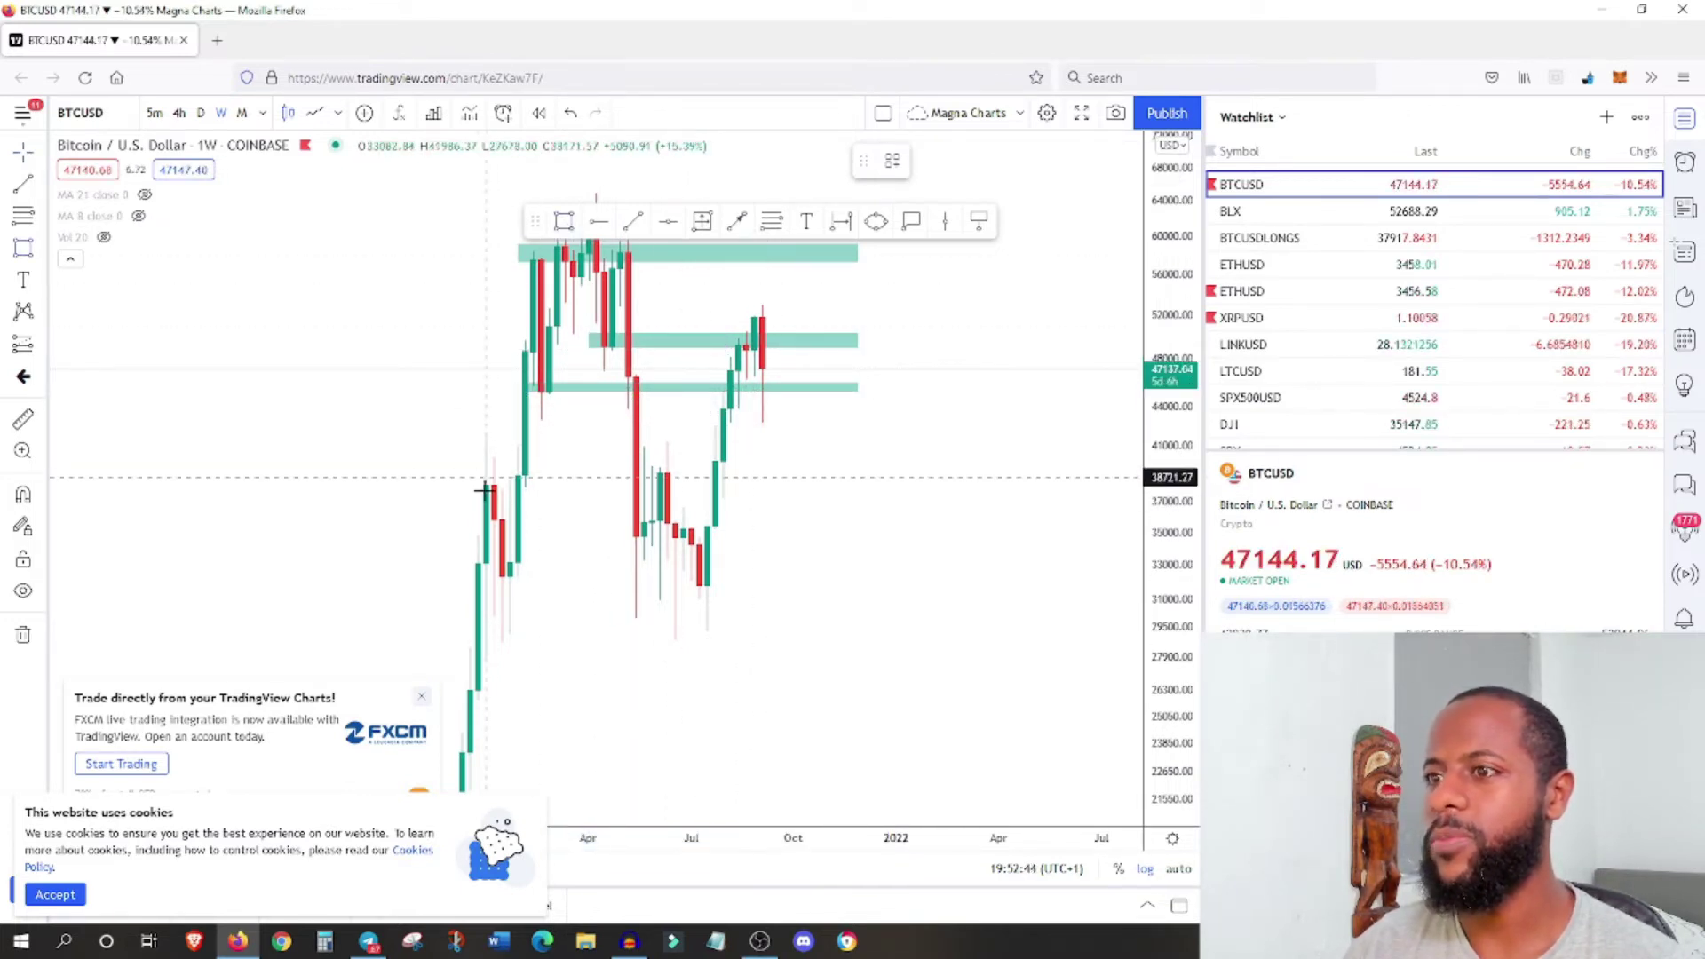
{"action": "left_click_drag", "start_coordinate": [475, 484], "coordinate": [855, 475]}
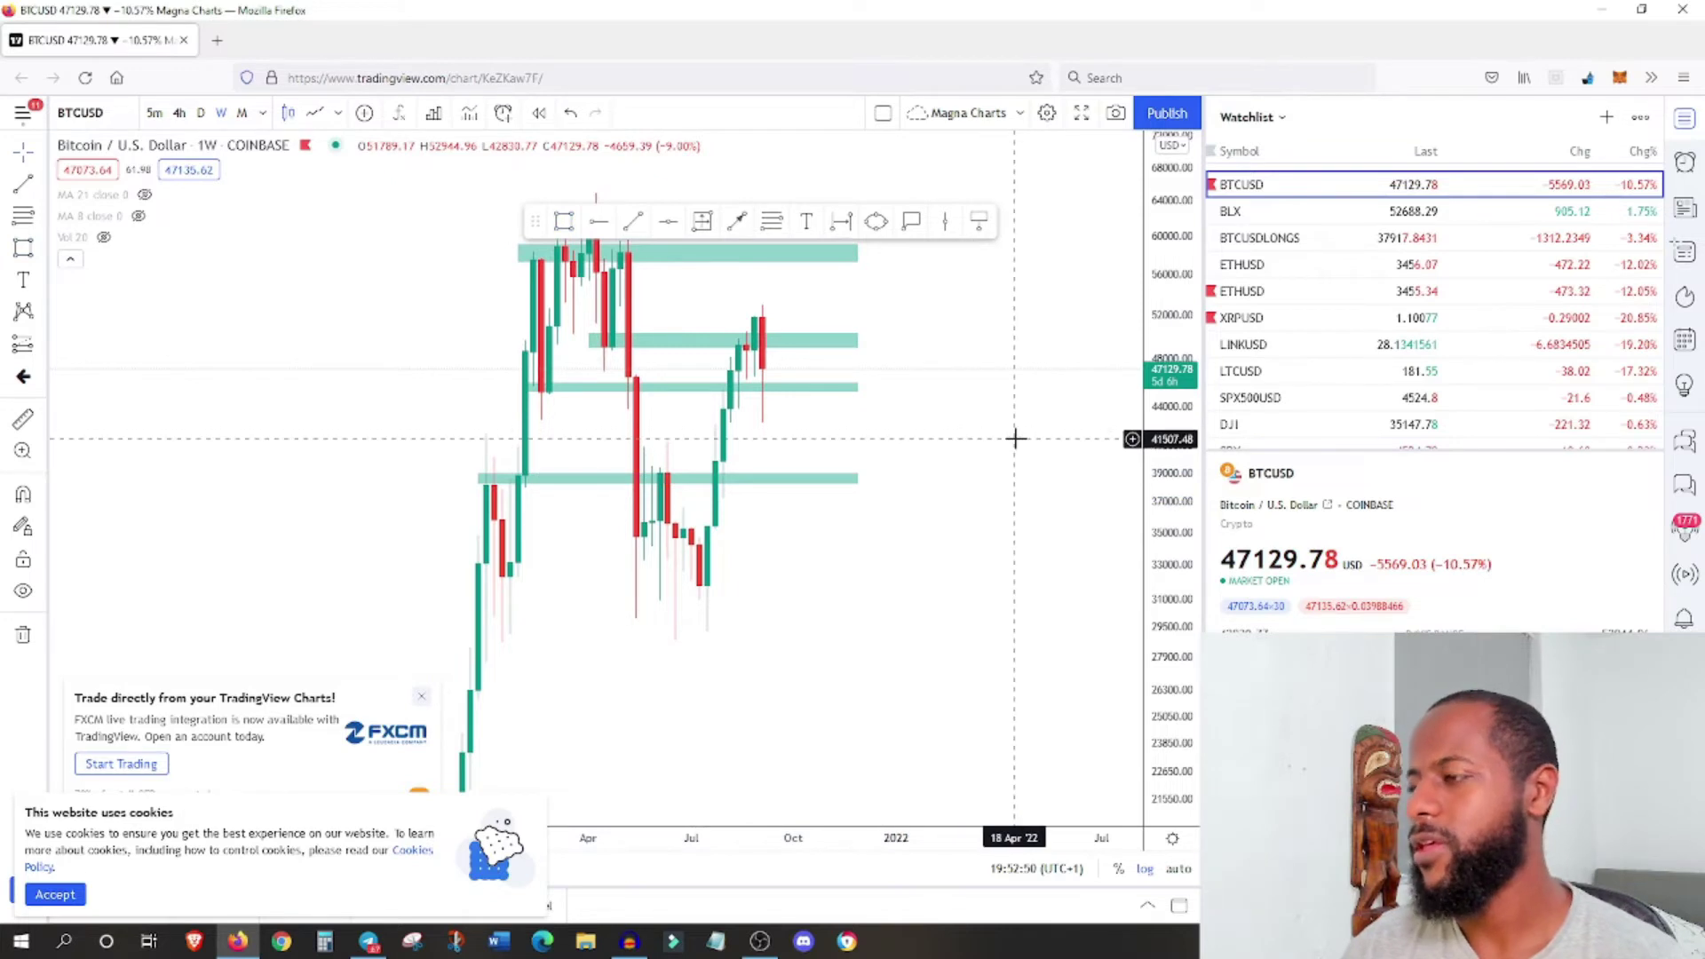
{"action": "left_click", "coordinate": [1254, 291]}
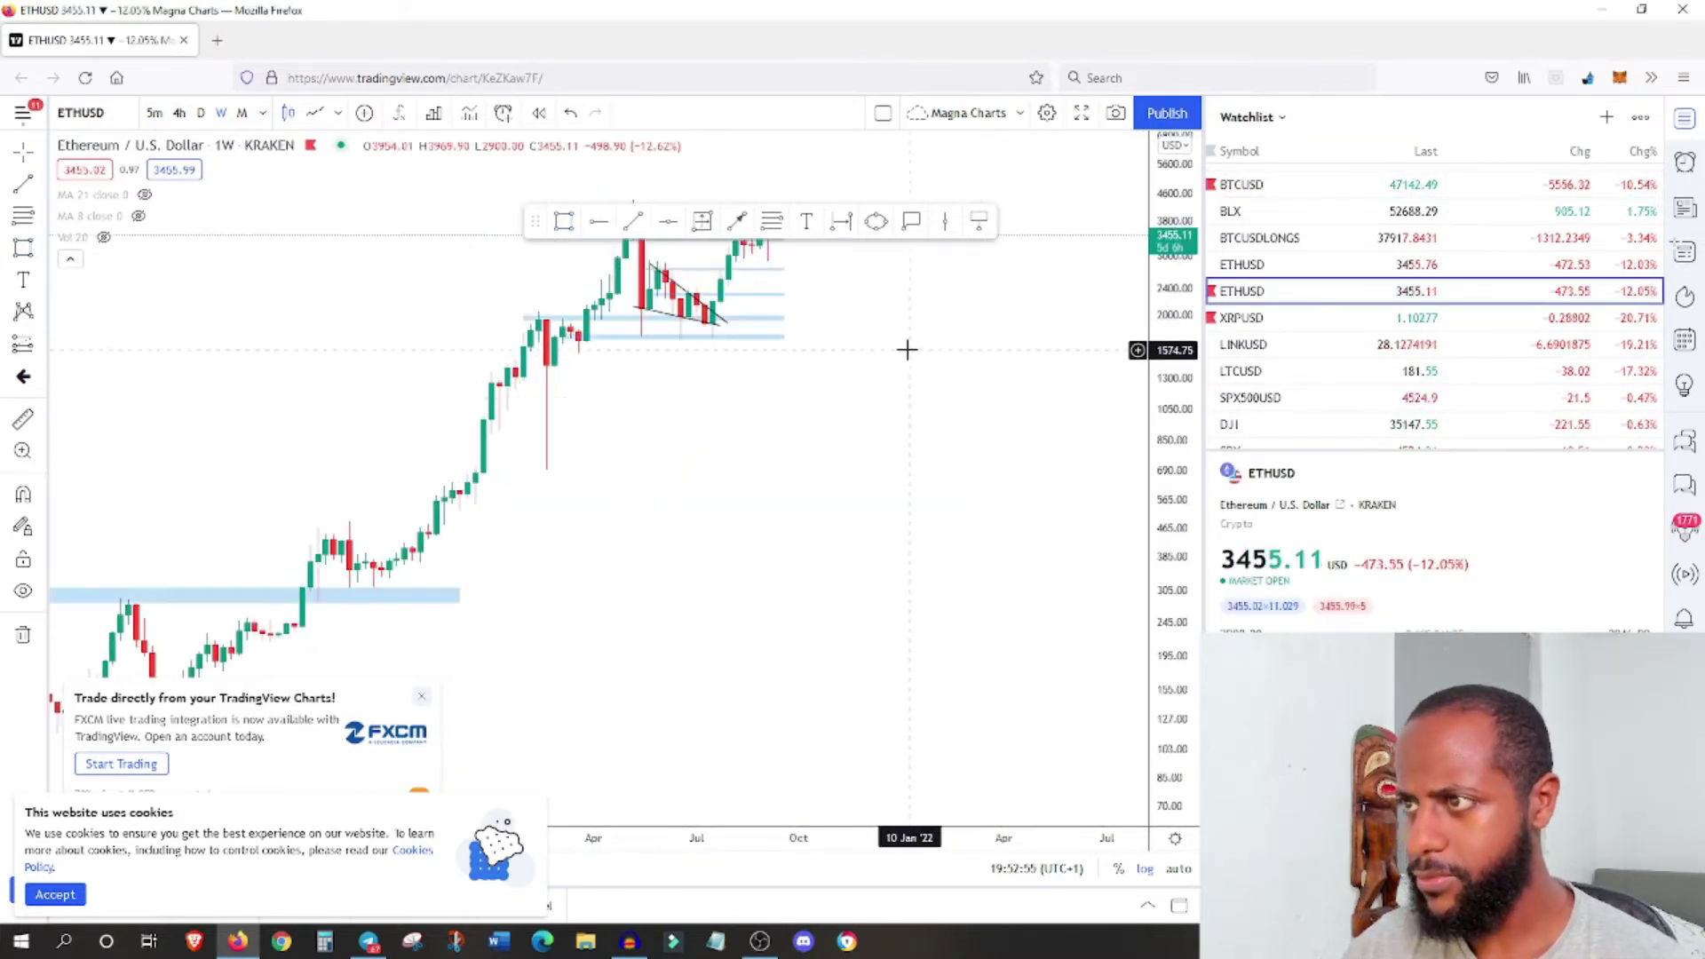
- Remove ETH's old drawings, mark a thin green zone along the 4,000 highs, and enlarge candles
{"action": "right_click", "coordinate": [909, 571]}
{"action": "left_click", "coordinate": [997, 836]}
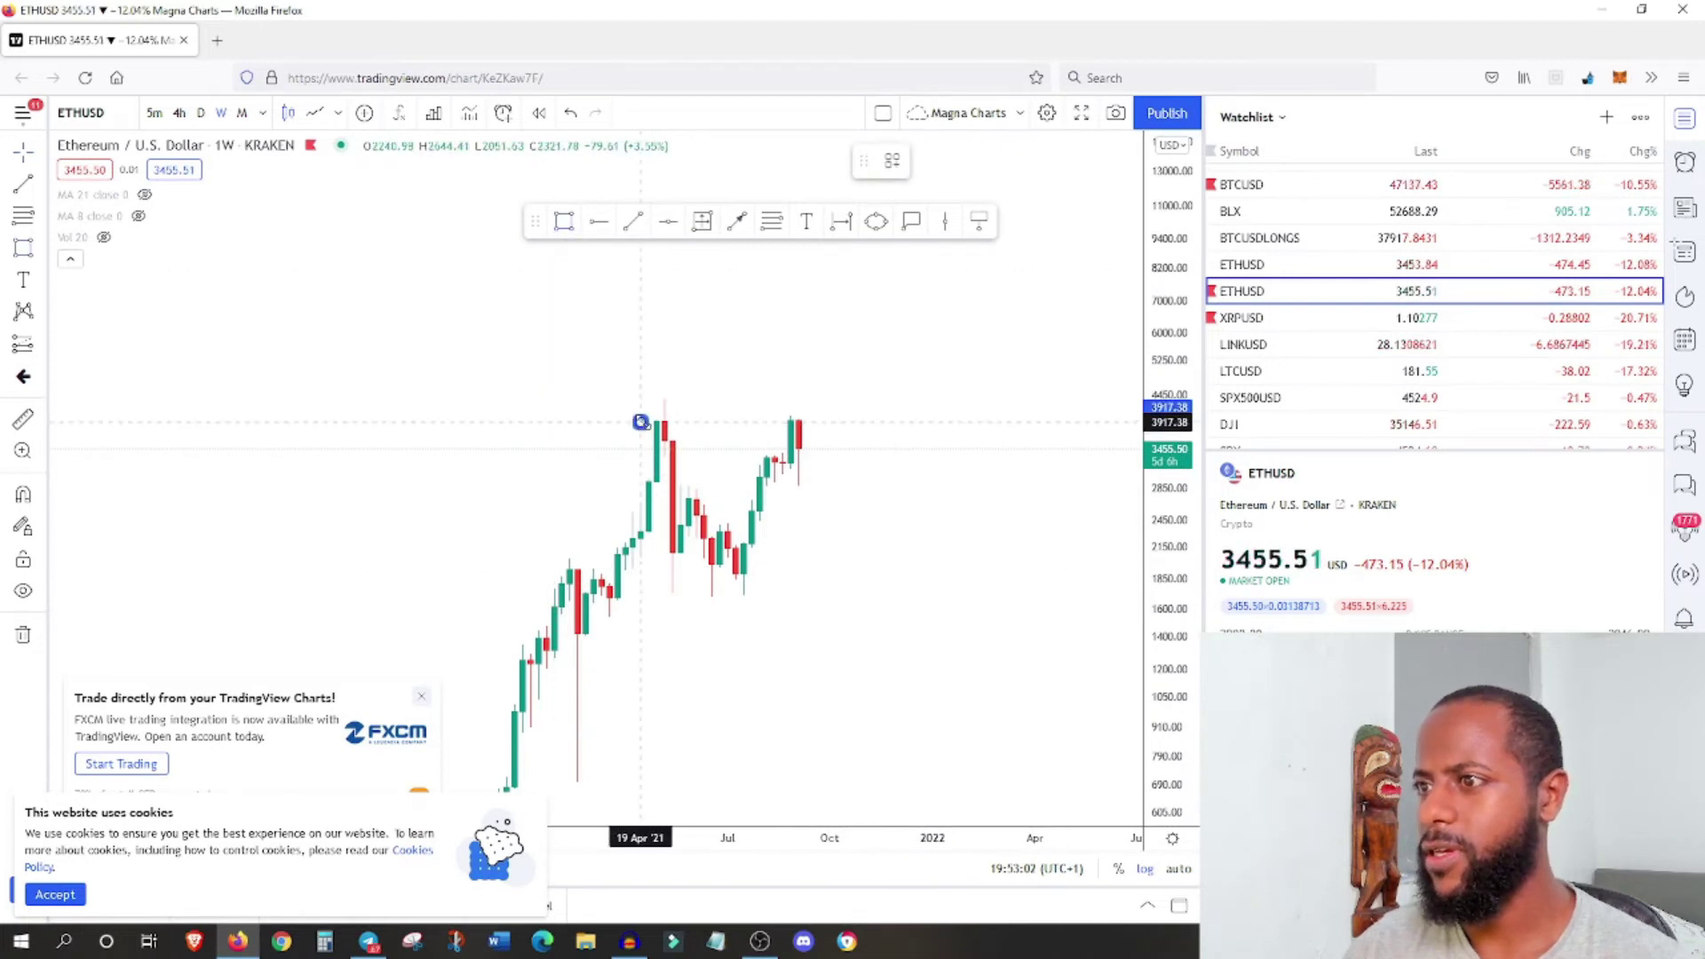
{"action": "left_click_drag", "start_coordinate": [640, 421], "coordinate": [908, 418]}
{"action": "left_click_drag", "start_coordinate": [1170, 597], "coordinate": [1170, 552]}
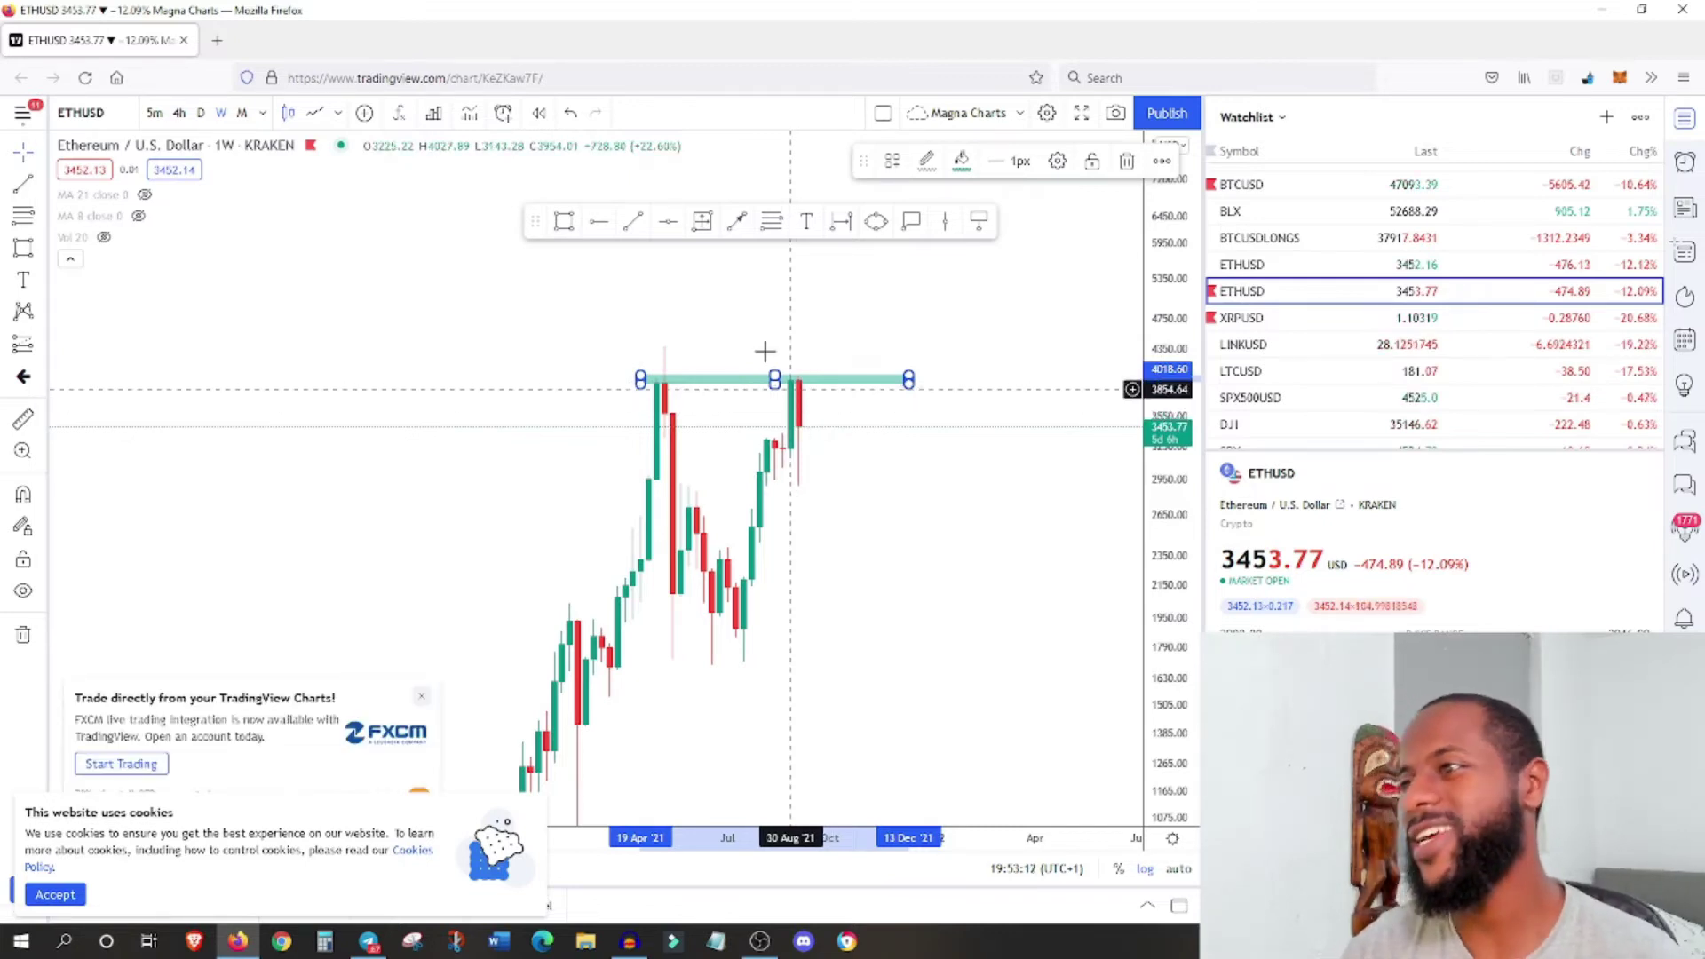
- Draw a second Ethereum zone near 3,300 and zoom into the recent candles
{"action": "left_click", "coordinate": [750, 460]}
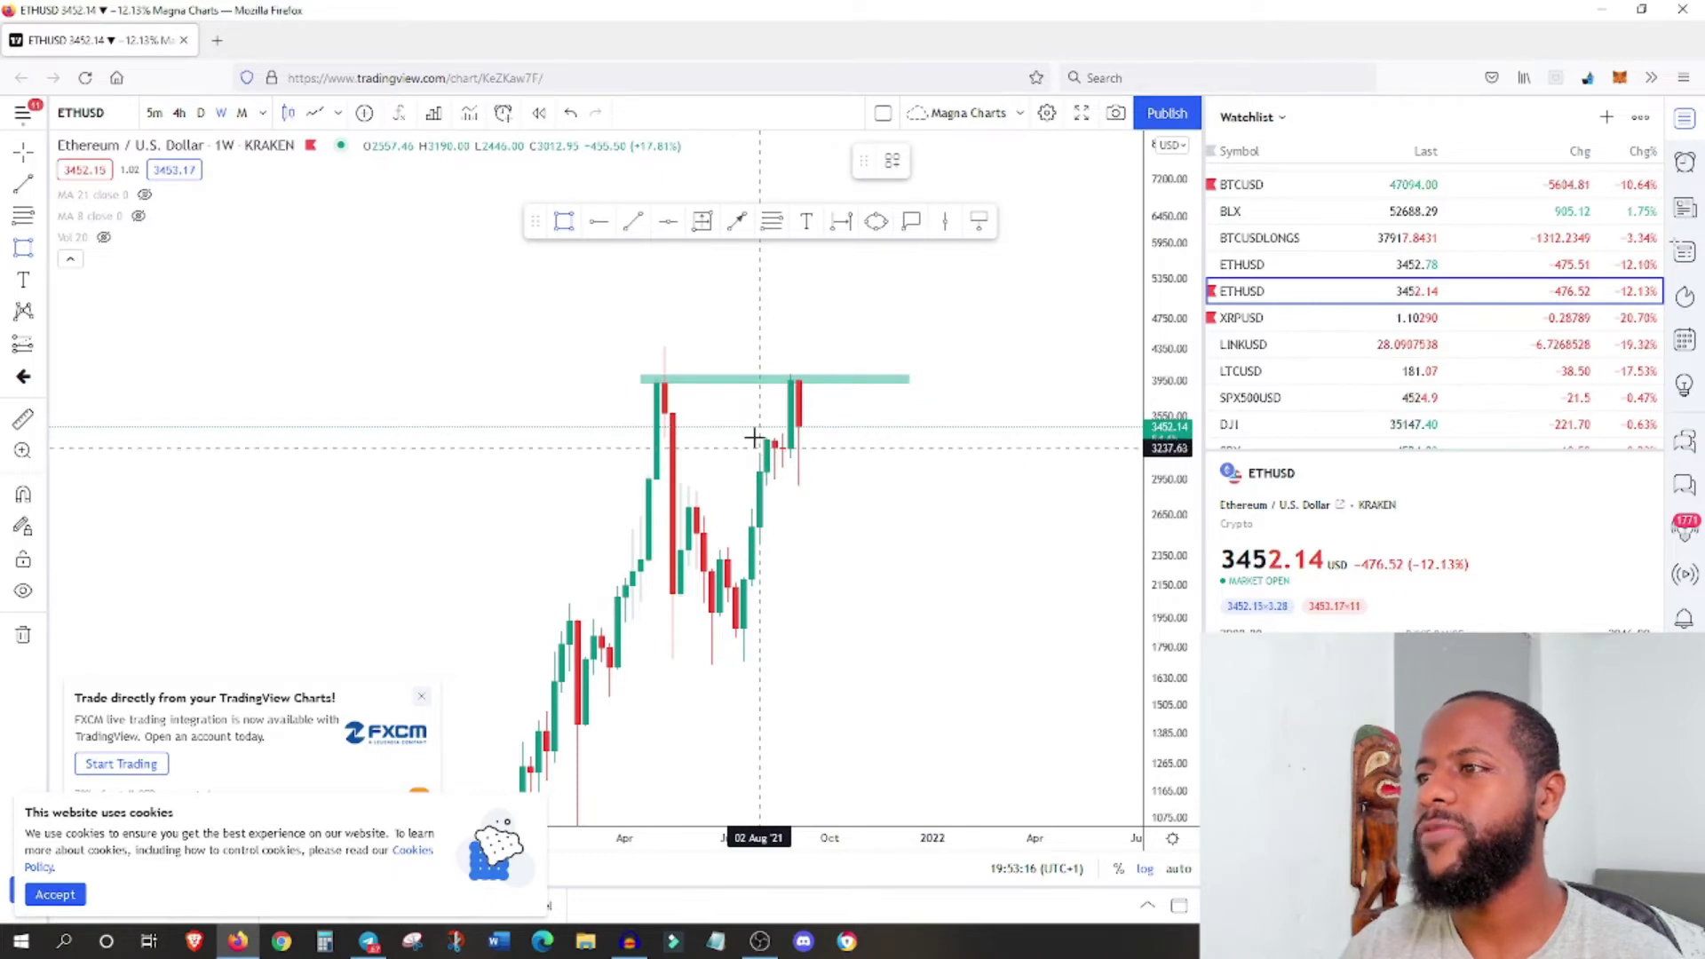
{"action": "left_click_drag", "start_coordinate": [757, 441], "coordinate": [913, 438]}
{"action": "left_click_drag", "start_coordinate": [1163, 520], "coordinate": [1154, 373]}
{"action": "scroll", "coordinate": [923, 799], "scroll_direction": "up", "scroll_amount": 3}
{"action": "left_click_drag", "start_coordinate": [609, 444], "coordinate": [700, 440]}
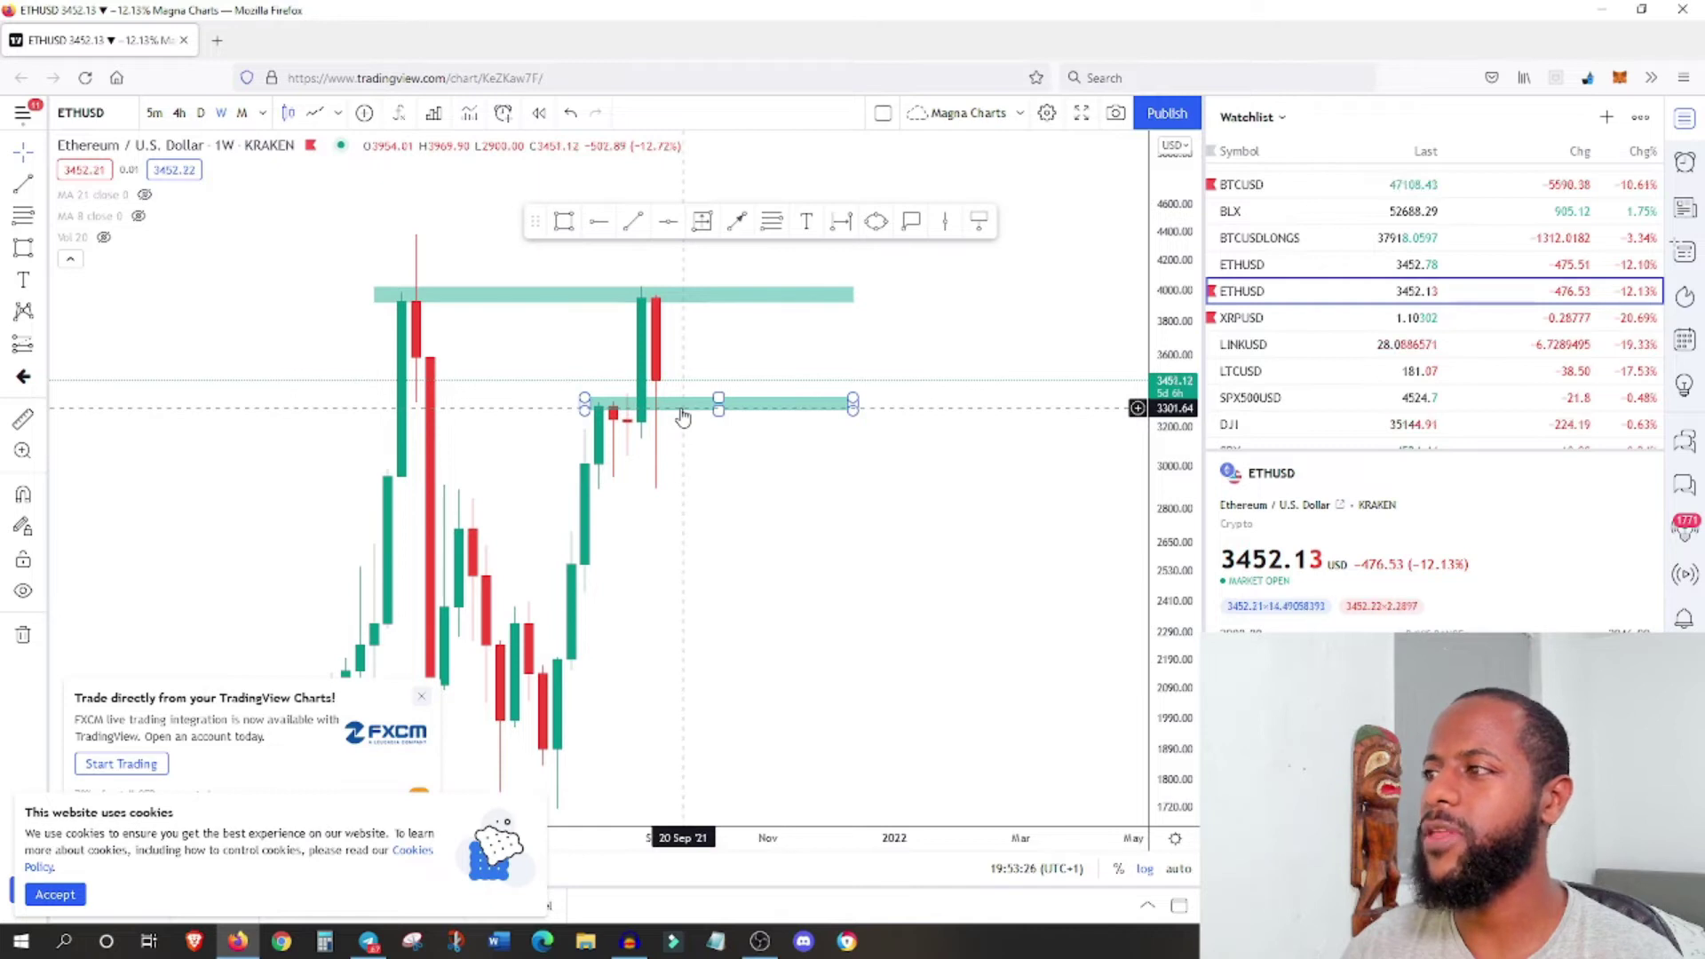
- Extend the lower zone to late July, add a zone near 2,700, then load XRPUSD
{"action": "left_click", "coordinate": [573, 397]}
{"action": "left_click_drag", "start_coordinate": [585, 397], "coordinate": [571, 400]}
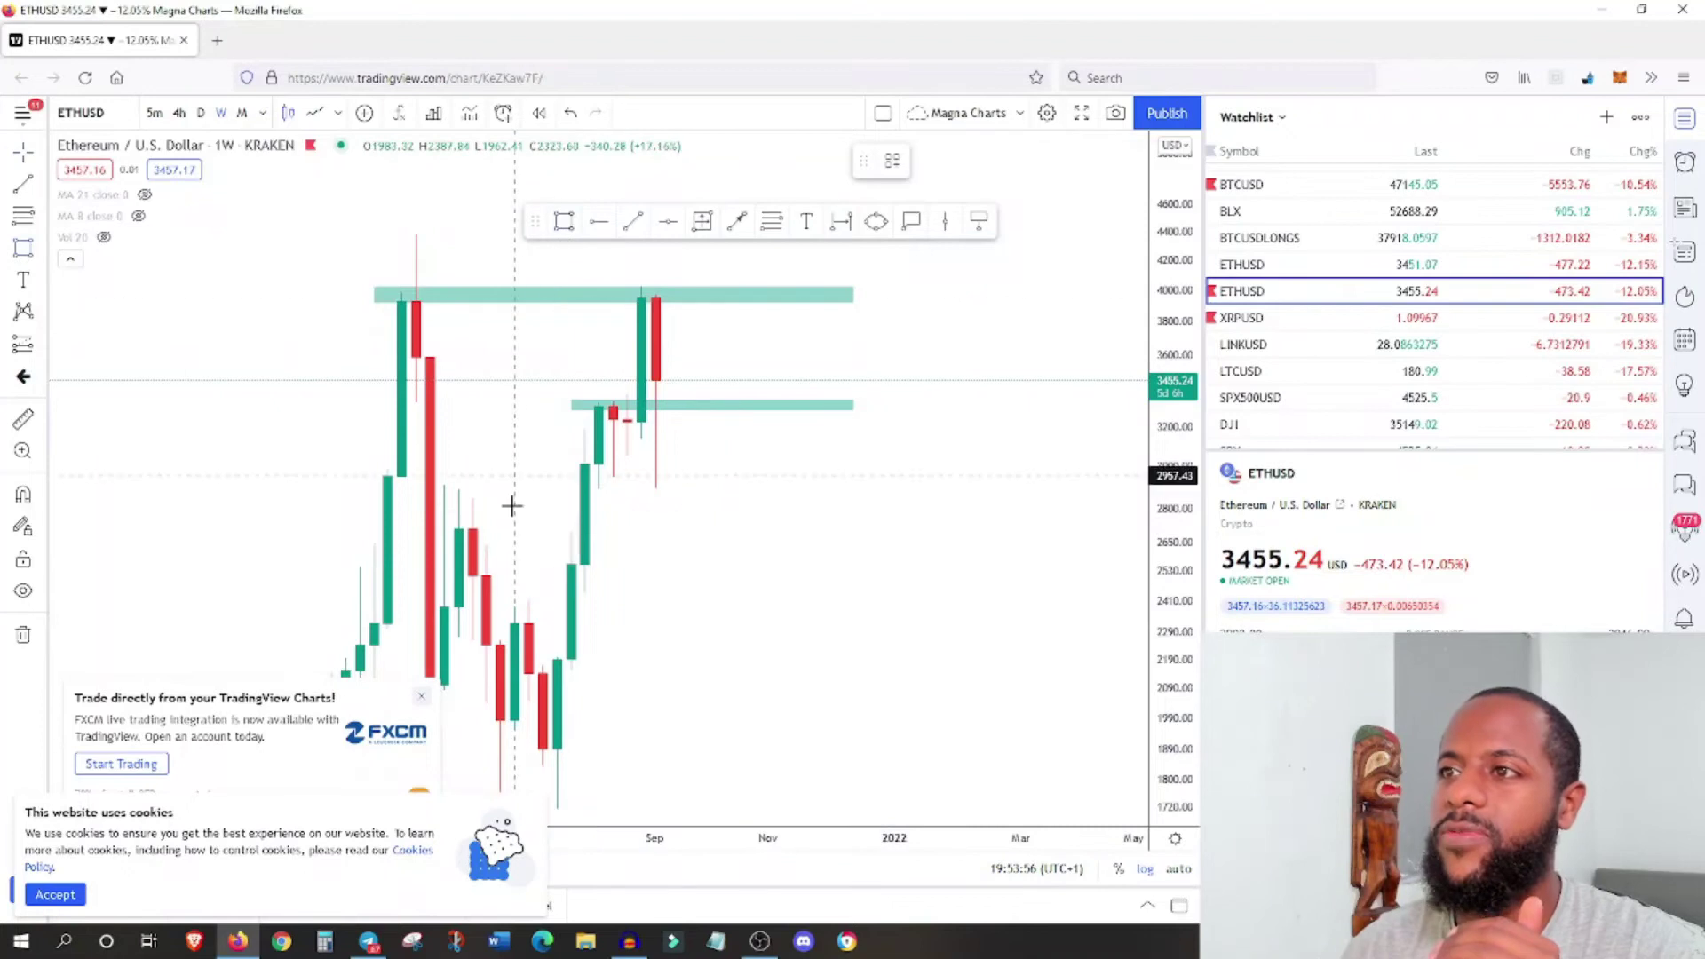
{"action": "left_click_drag", "start_coordinate": [457, 530], "coordinate": [866, 525]}
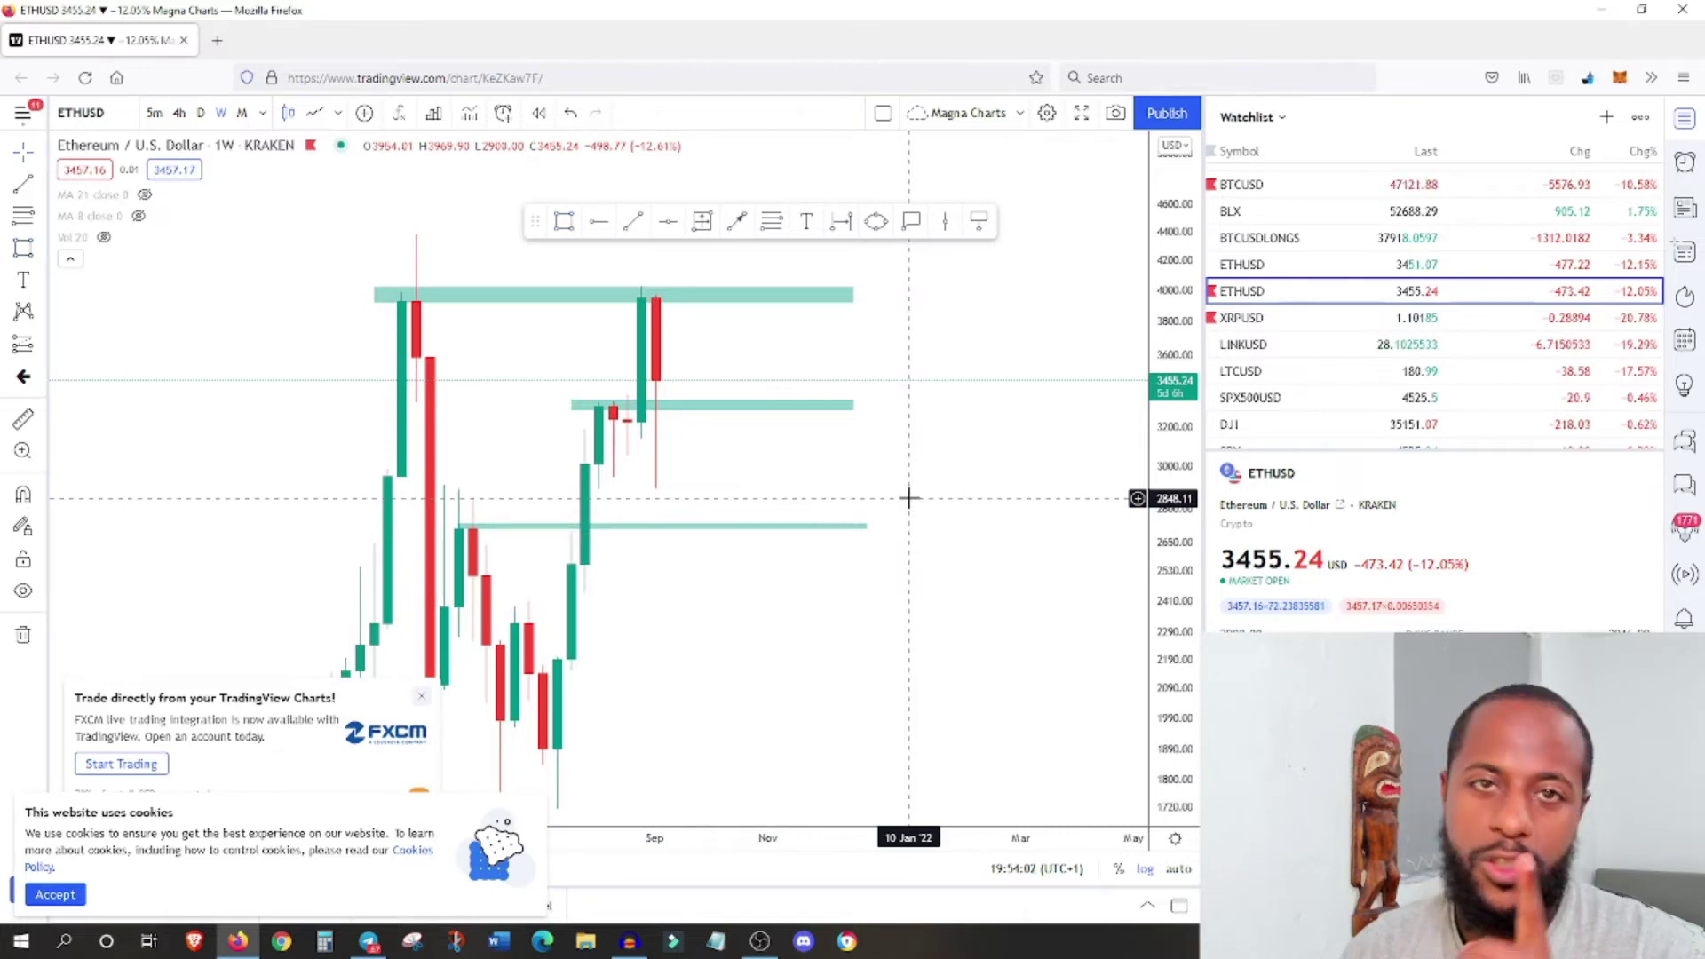
{"action": "left_click", "coordinate": [1288, 317]}
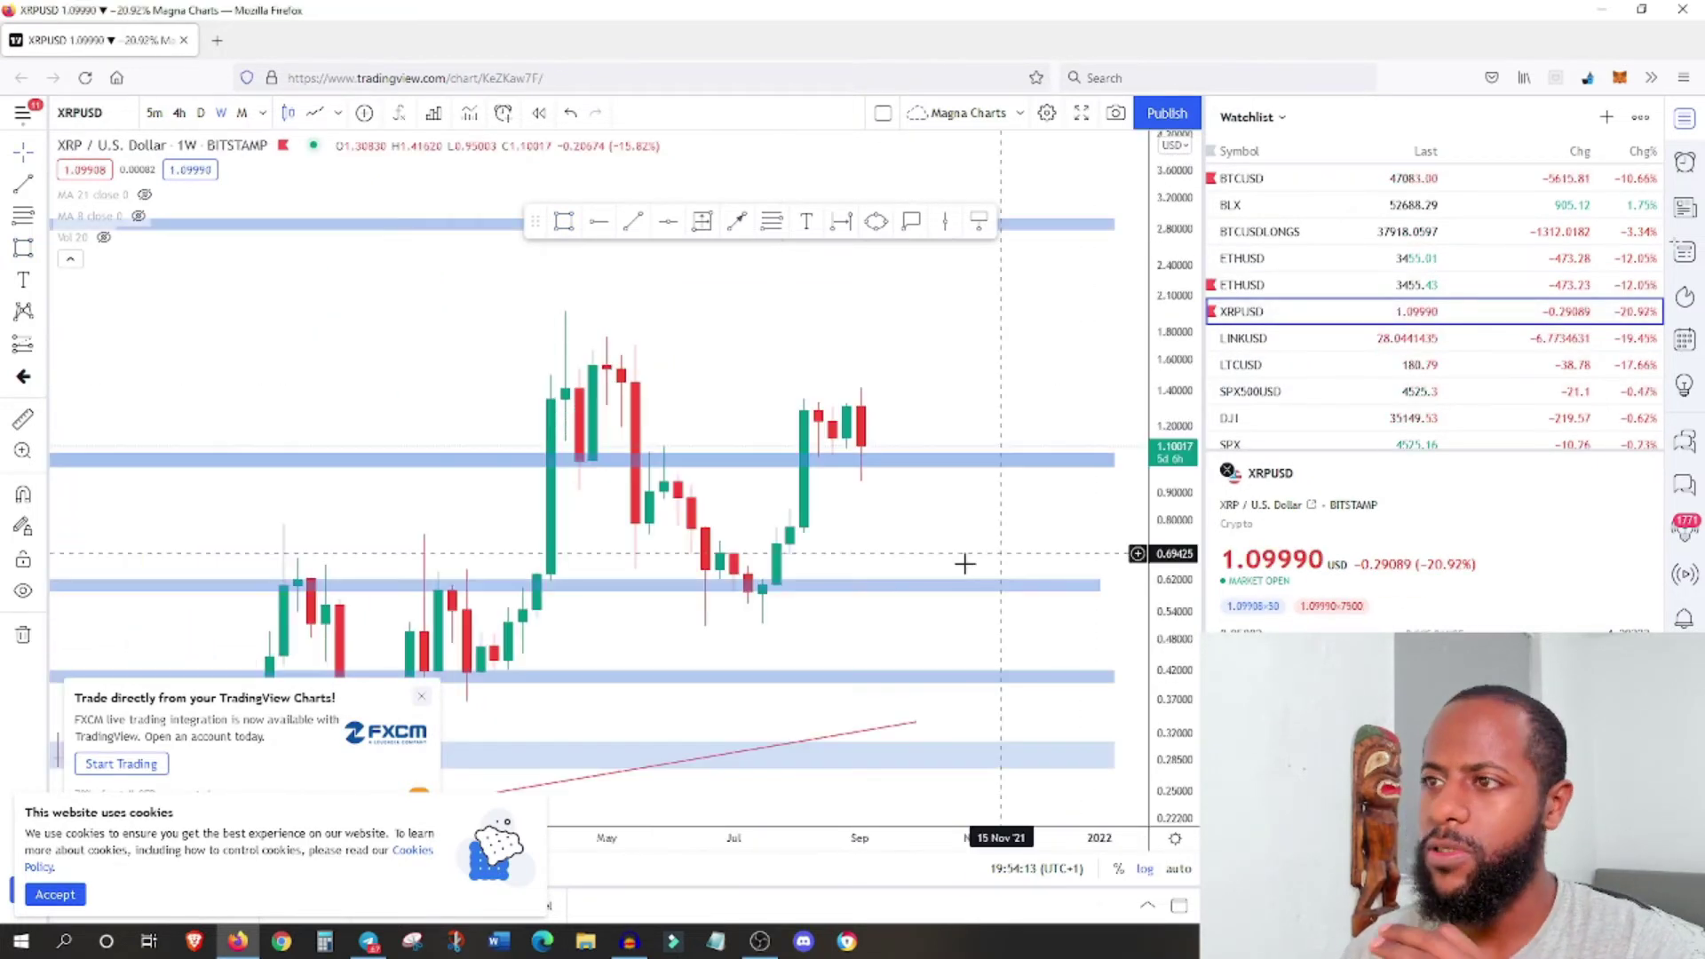
- Remove XRP's old drawings and frame the chart on 2021 through mid-2022
{"action": "right_click", "coordinate": [868, 475]}
{"action": "left_click", "coordinate": [968, 836]}
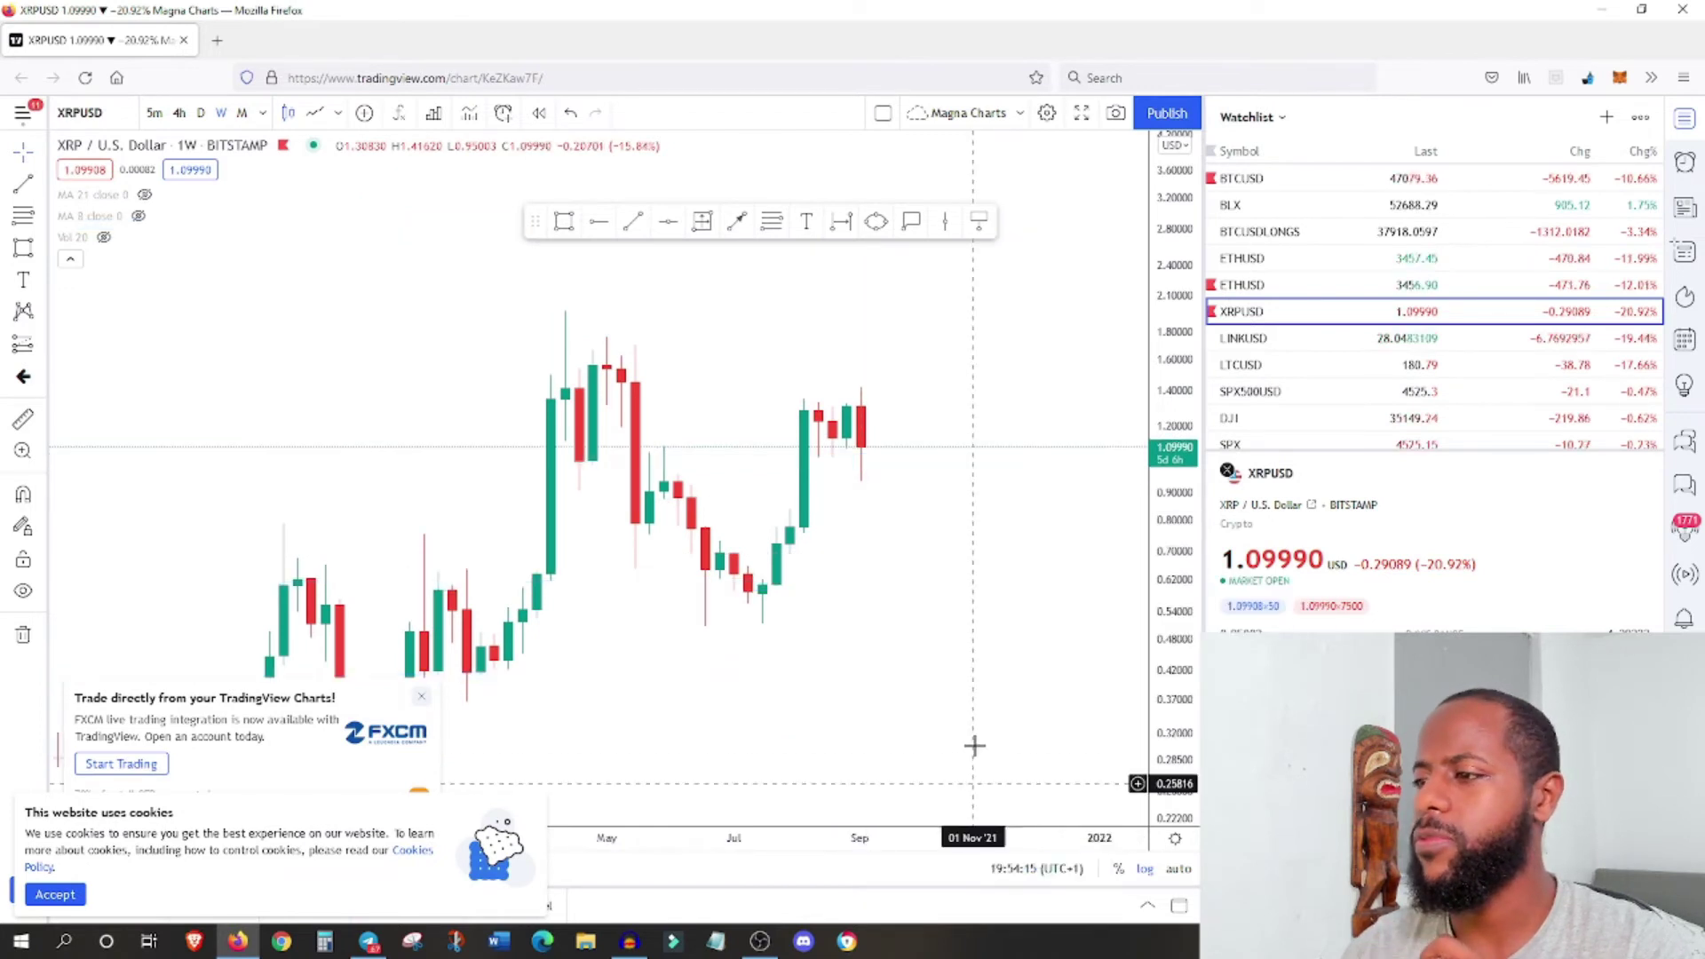
{"action": "scroll", "coordinate": [861, 842], "scroll_direction": "down", "scroll_amount": 4}
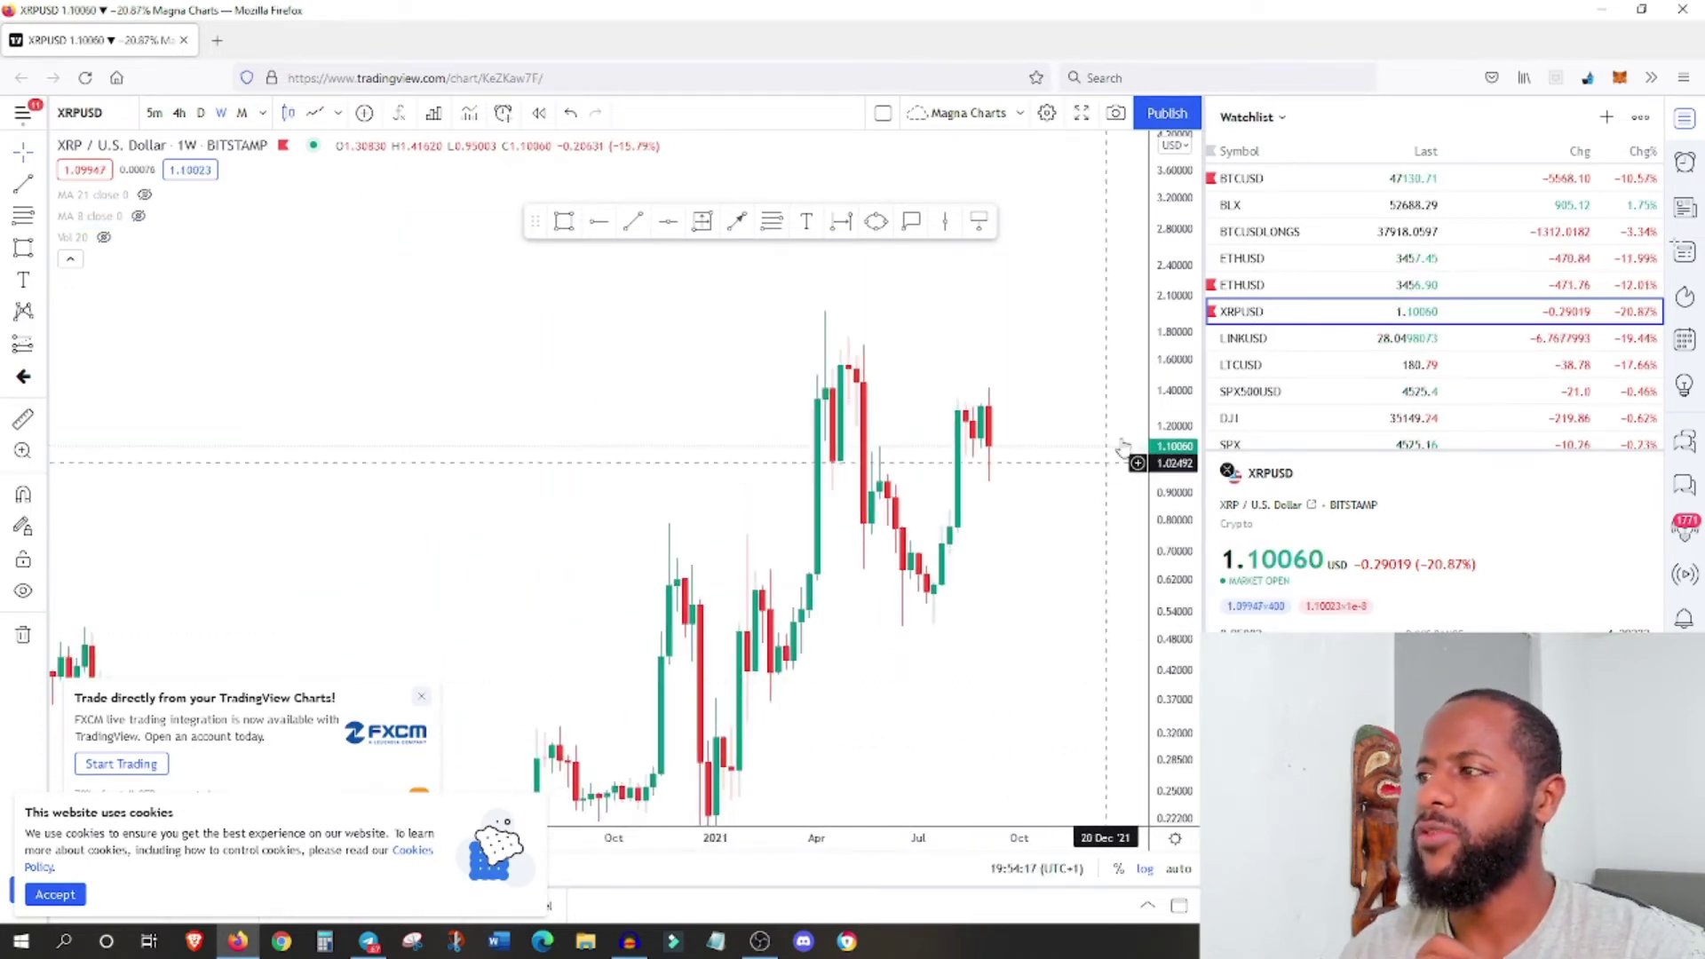
{"action": "left_click_drag", "start_coordinate": [1045, 638], "coordinate": [899, 579]}
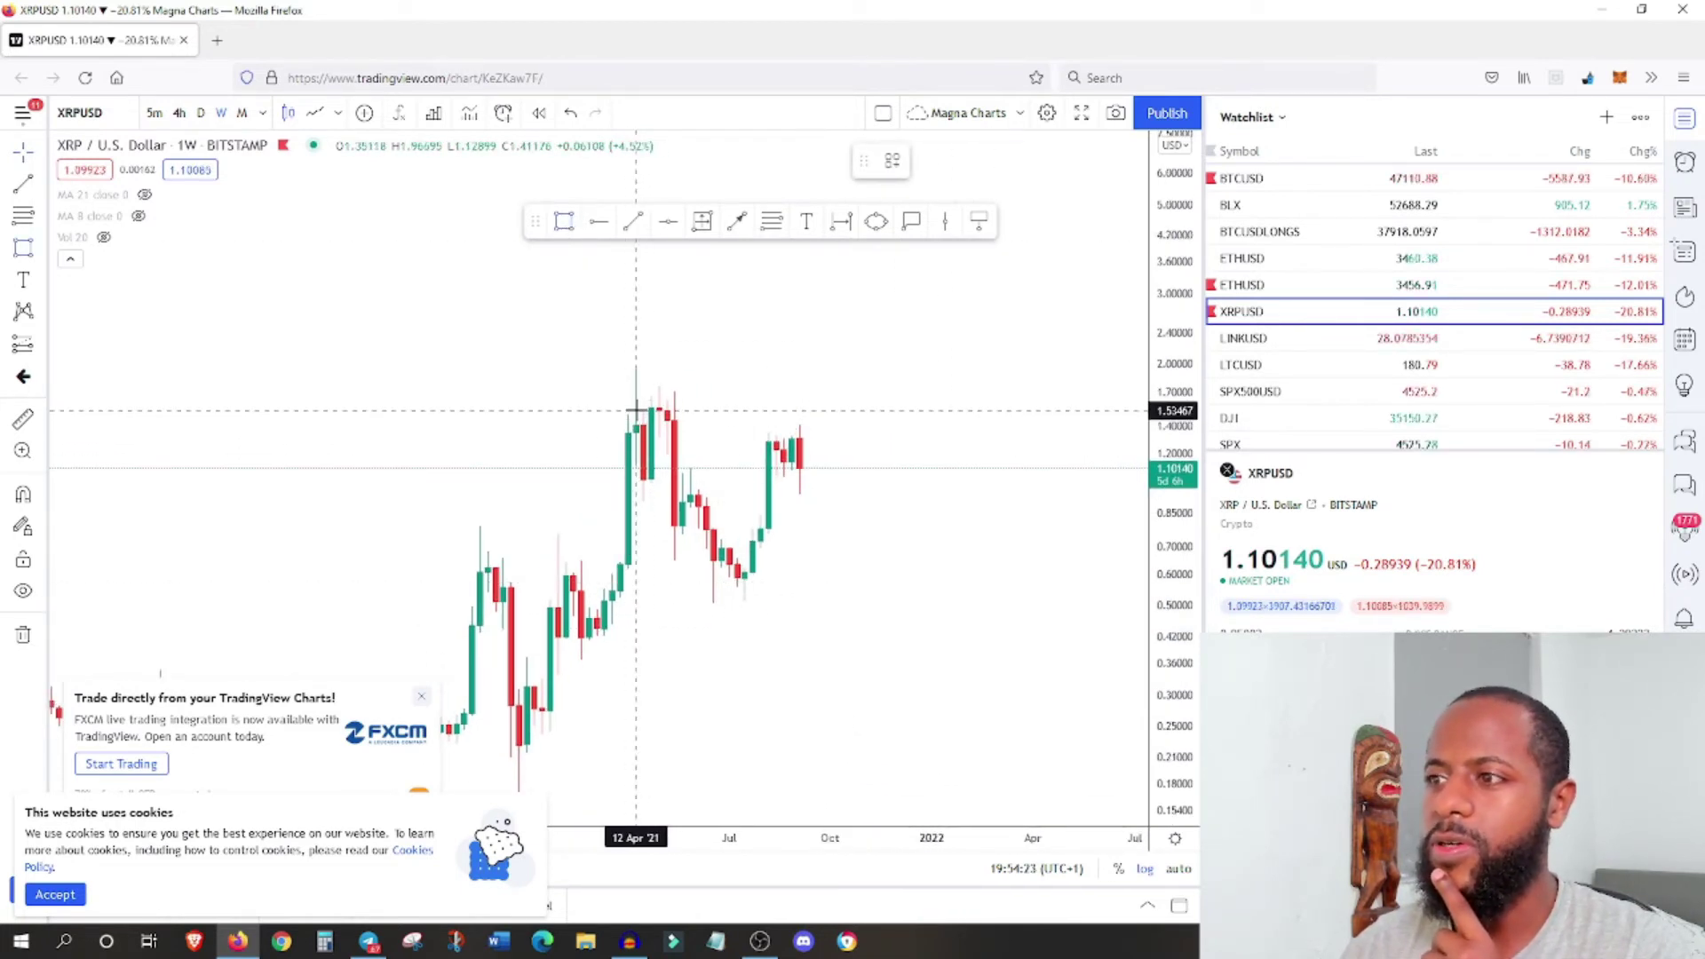
- Draw green zones at 1.55–1.62, 1.03–1.07 and near 1.38, then enlarge the candles
{"action": "left_click_drag", "start_coordinate": [625, 407], "coordinate": [970, 398]}
{"action": "left_click", "coordinate": [563, 350]}
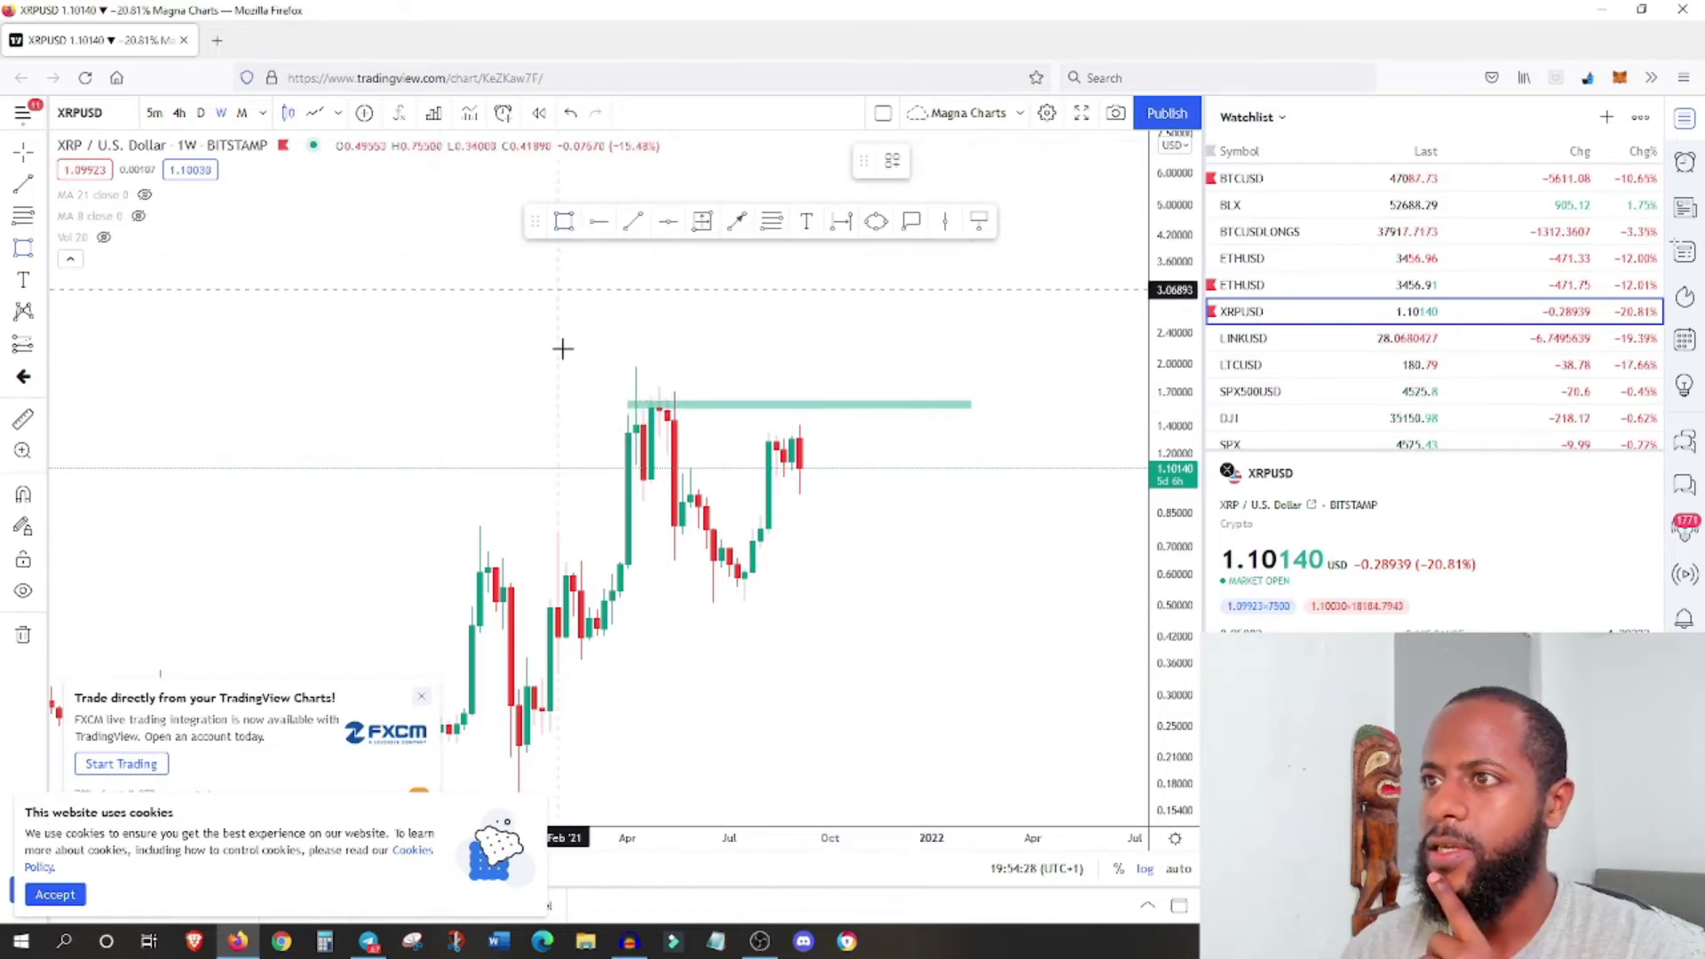
{"action": "left_click_drag", "start_coordinate": [626, 478], "coordinate": [978, 475]}
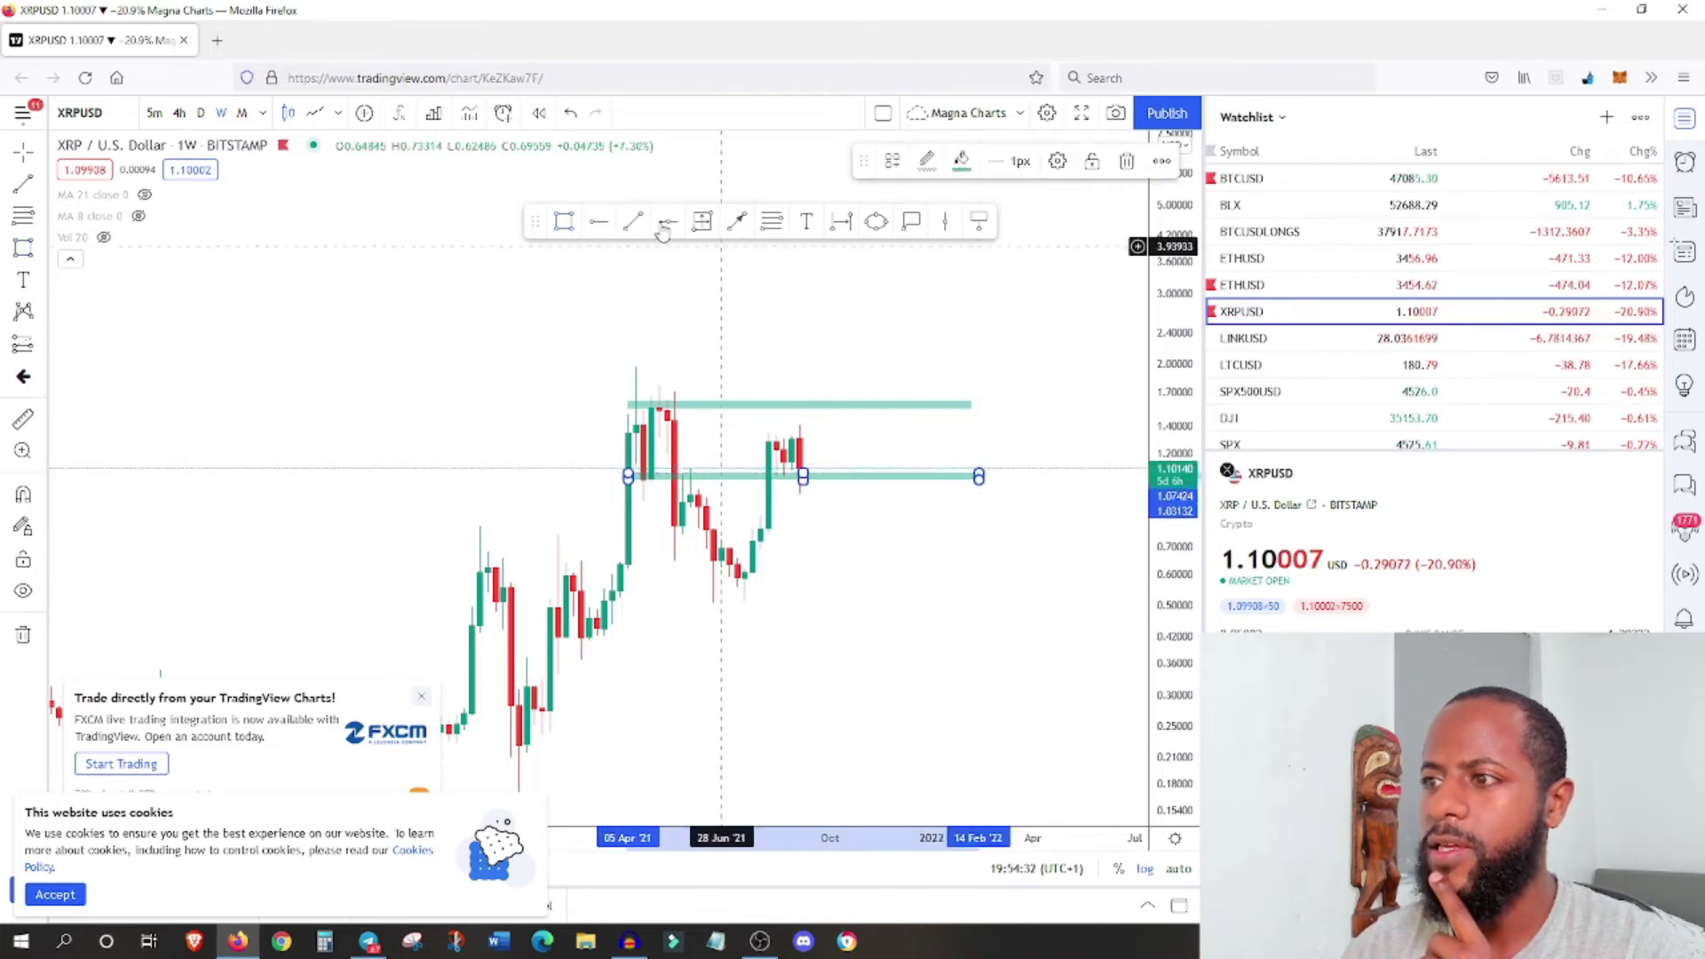
{"action": "left_click", "coordinate": [597, 407]}
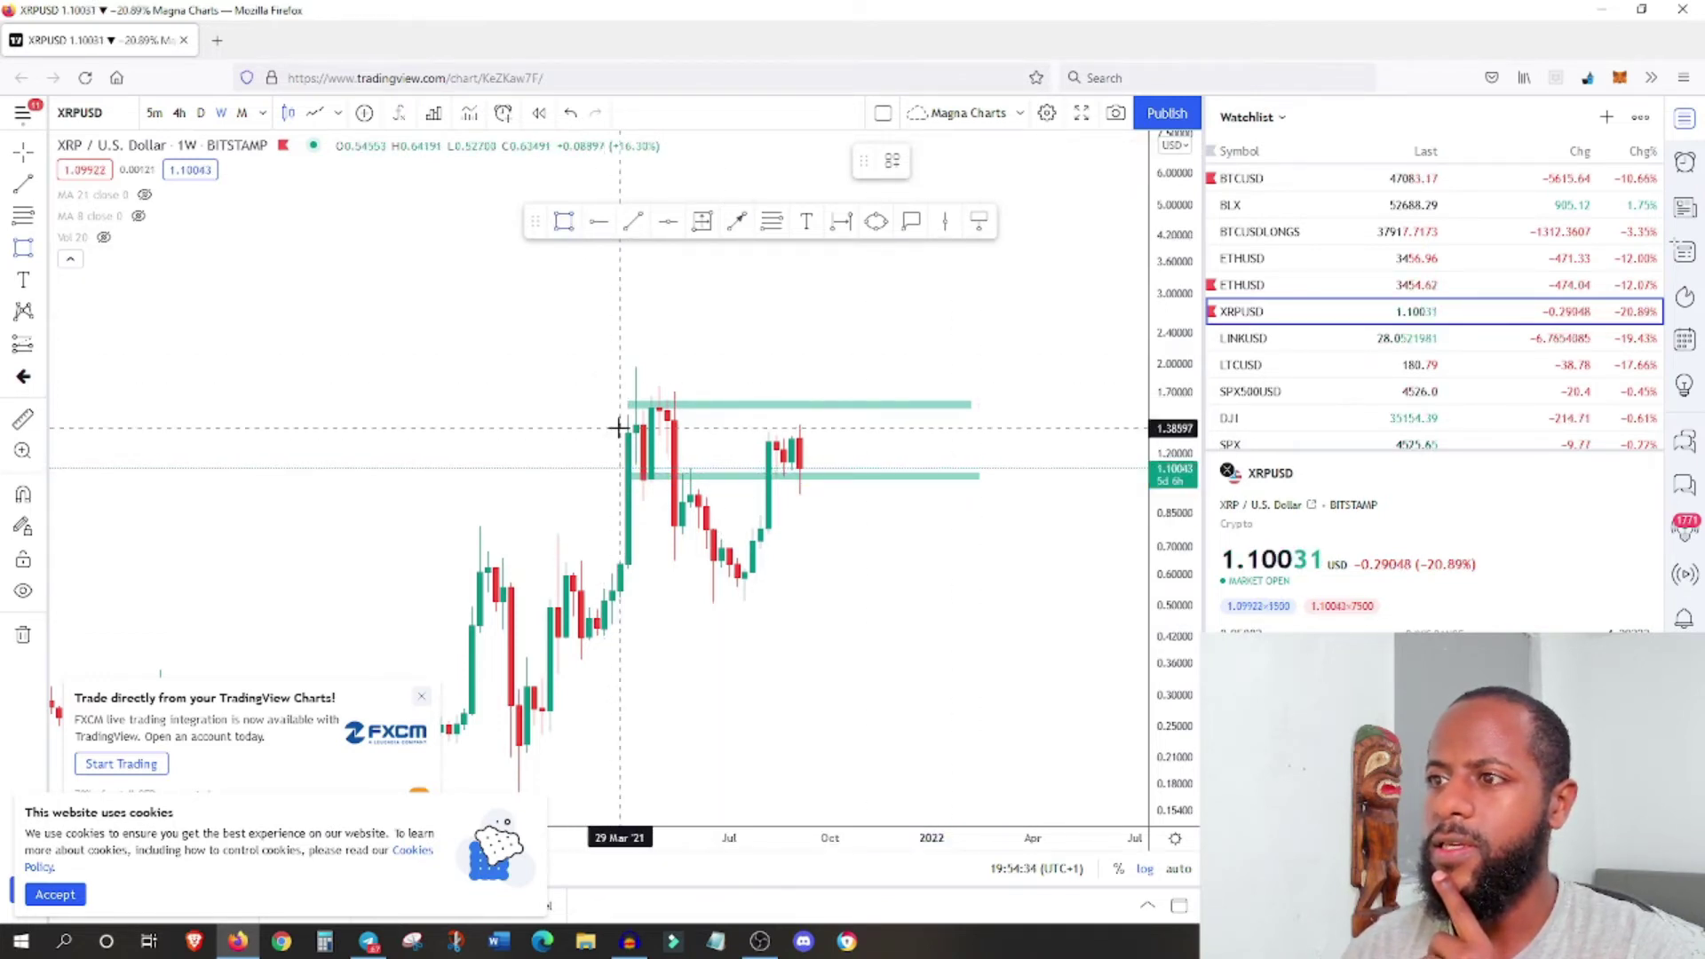
{"action": "left_click_drag", "start_coordinate": [619, 428], "coordinate": [962, 426]}
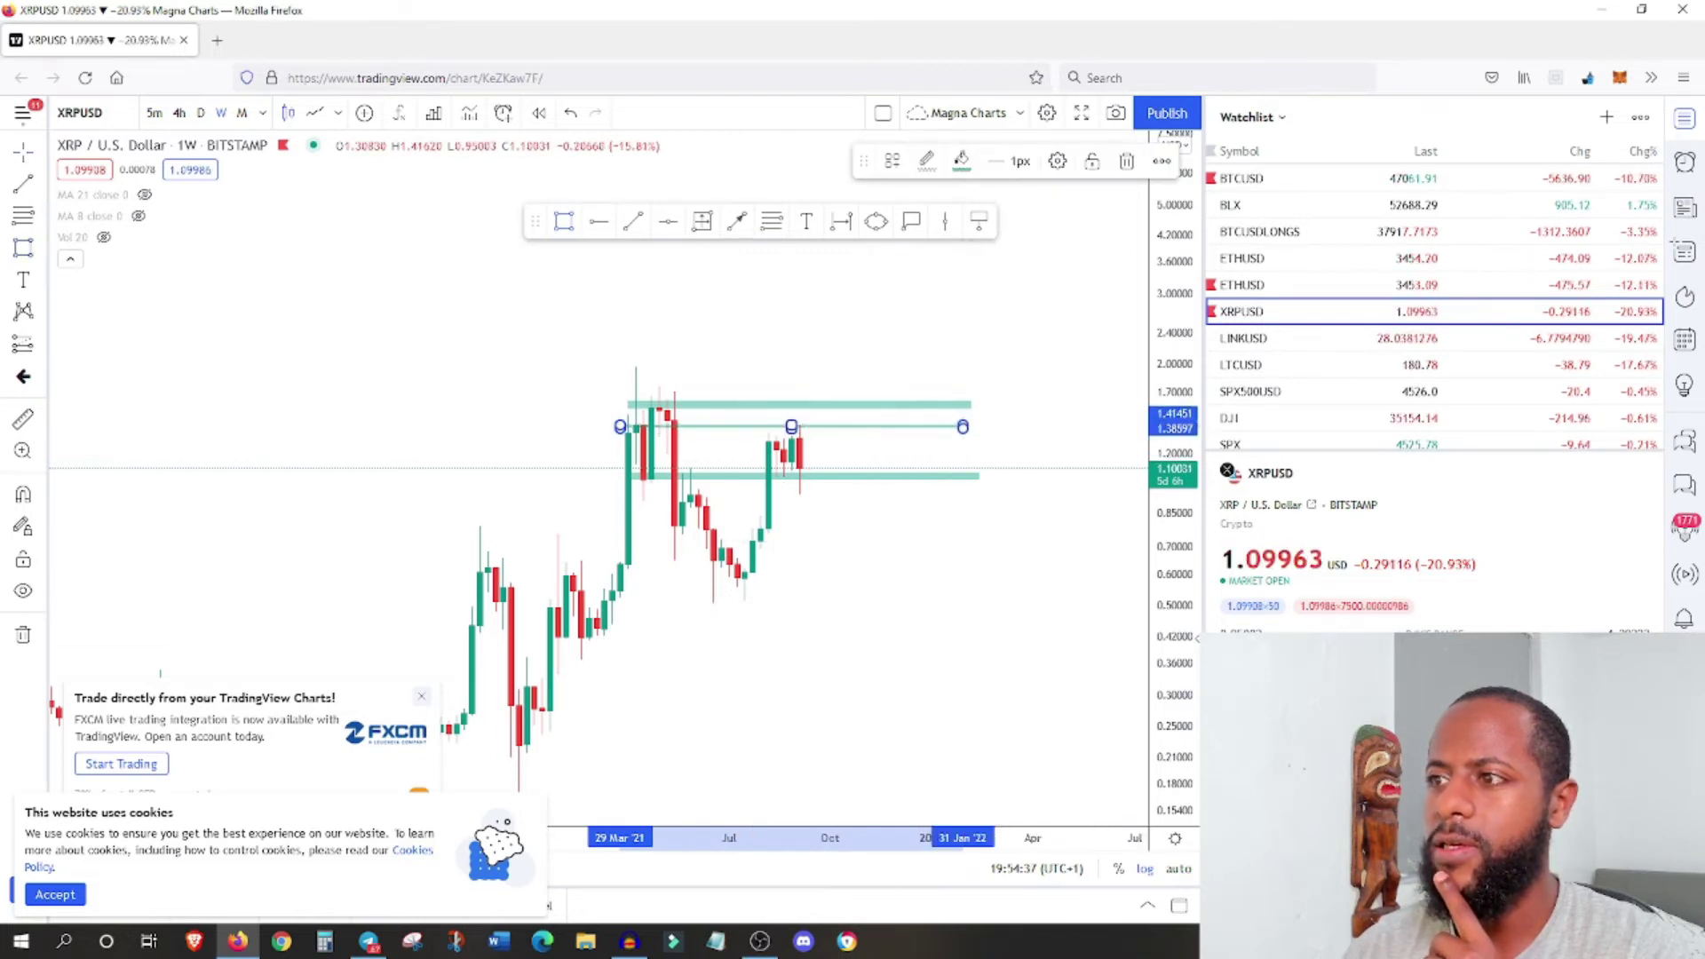
{"action": "left_click_drag", "start_coordinate": [1188, 648], "coordinate": [1126, 518]}
{"action": "left_click", "coordinate": [906, 598]}
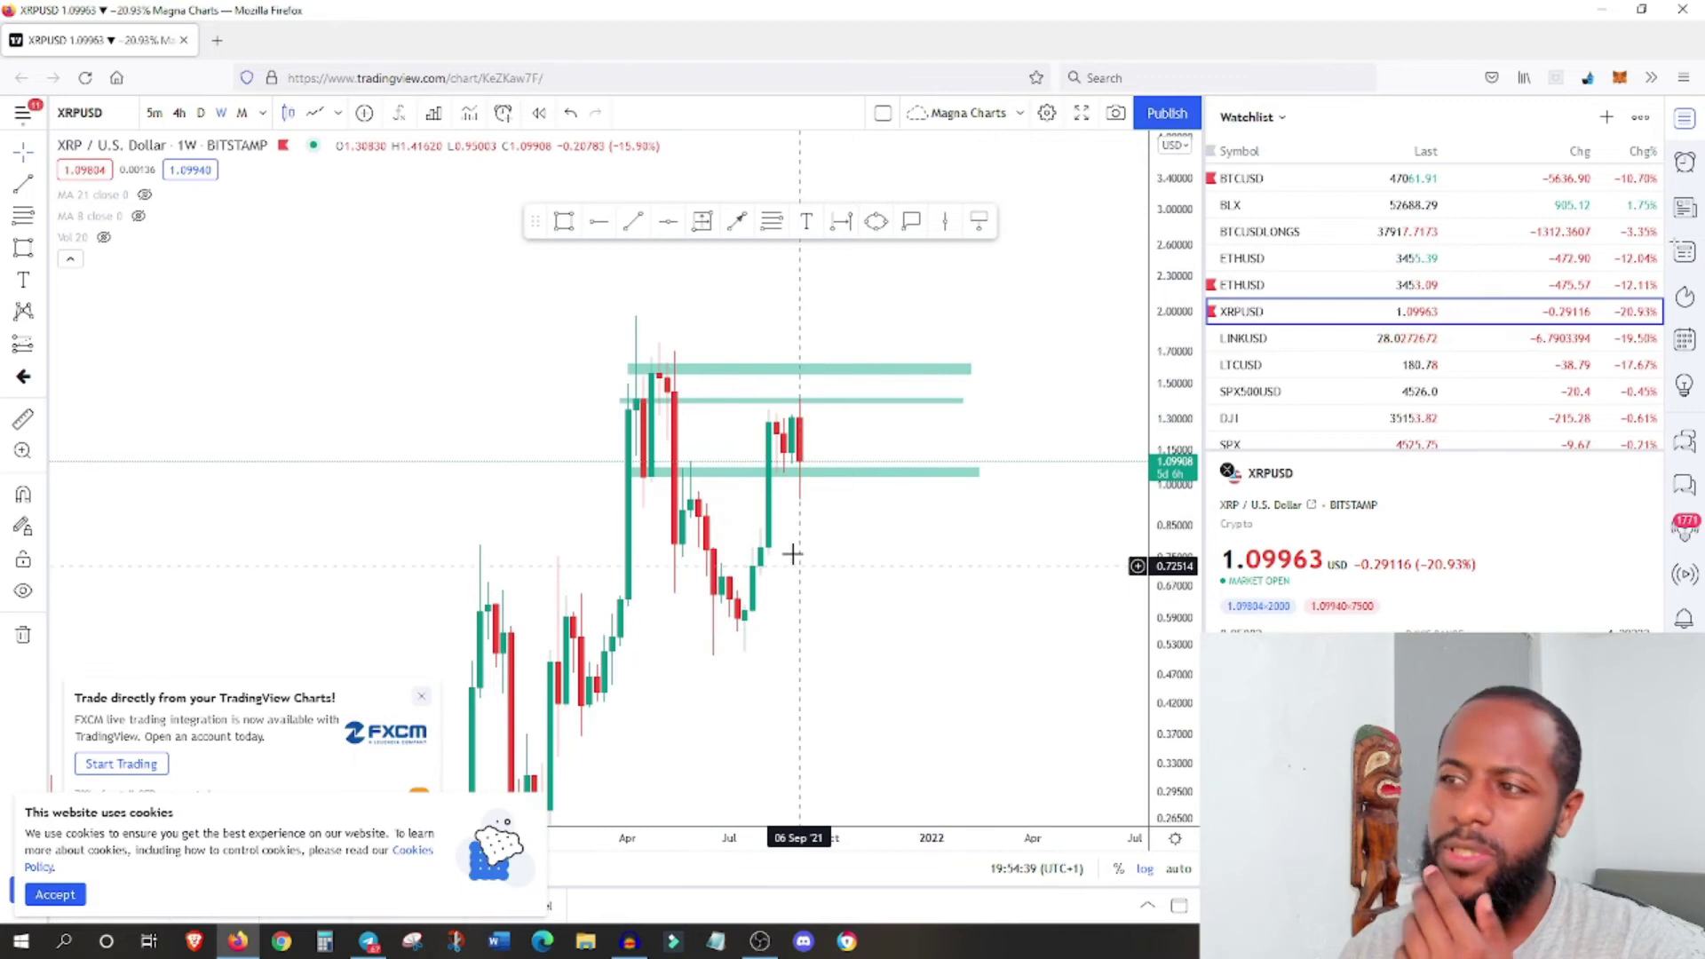
- Draw a short trend line over the recent candles and begin a second one
{"action": "left_click", "coordinate": [810, 473]}
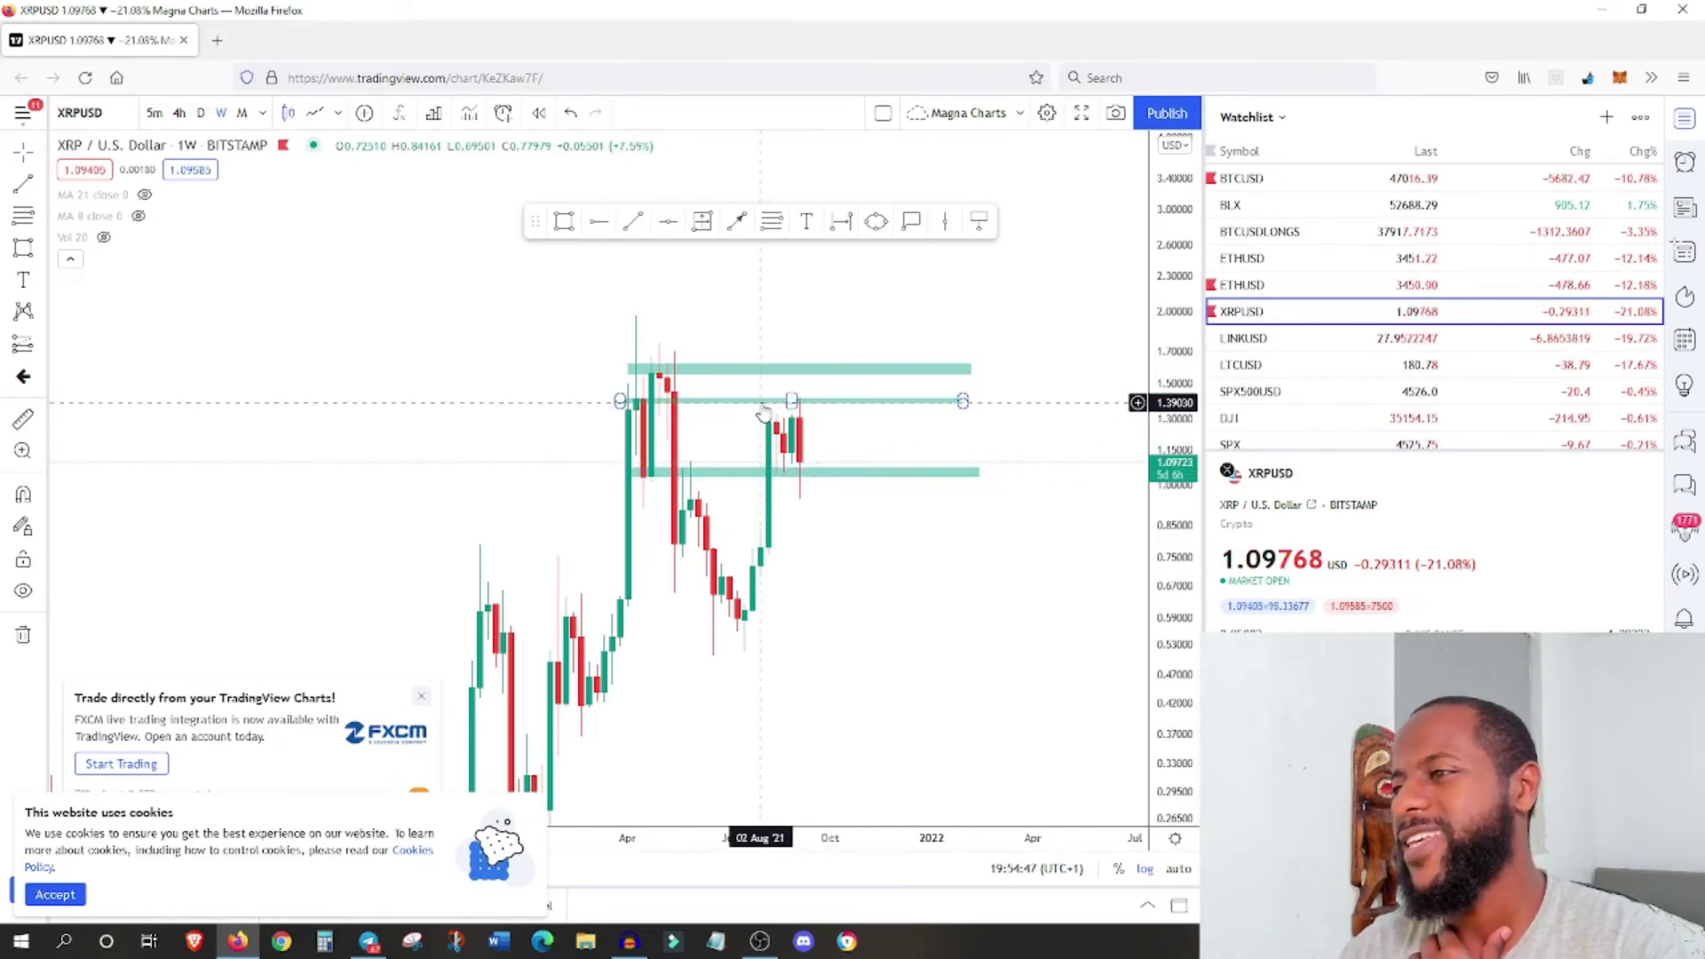
{"action": "left_click", "coordinate": [828, 450]}
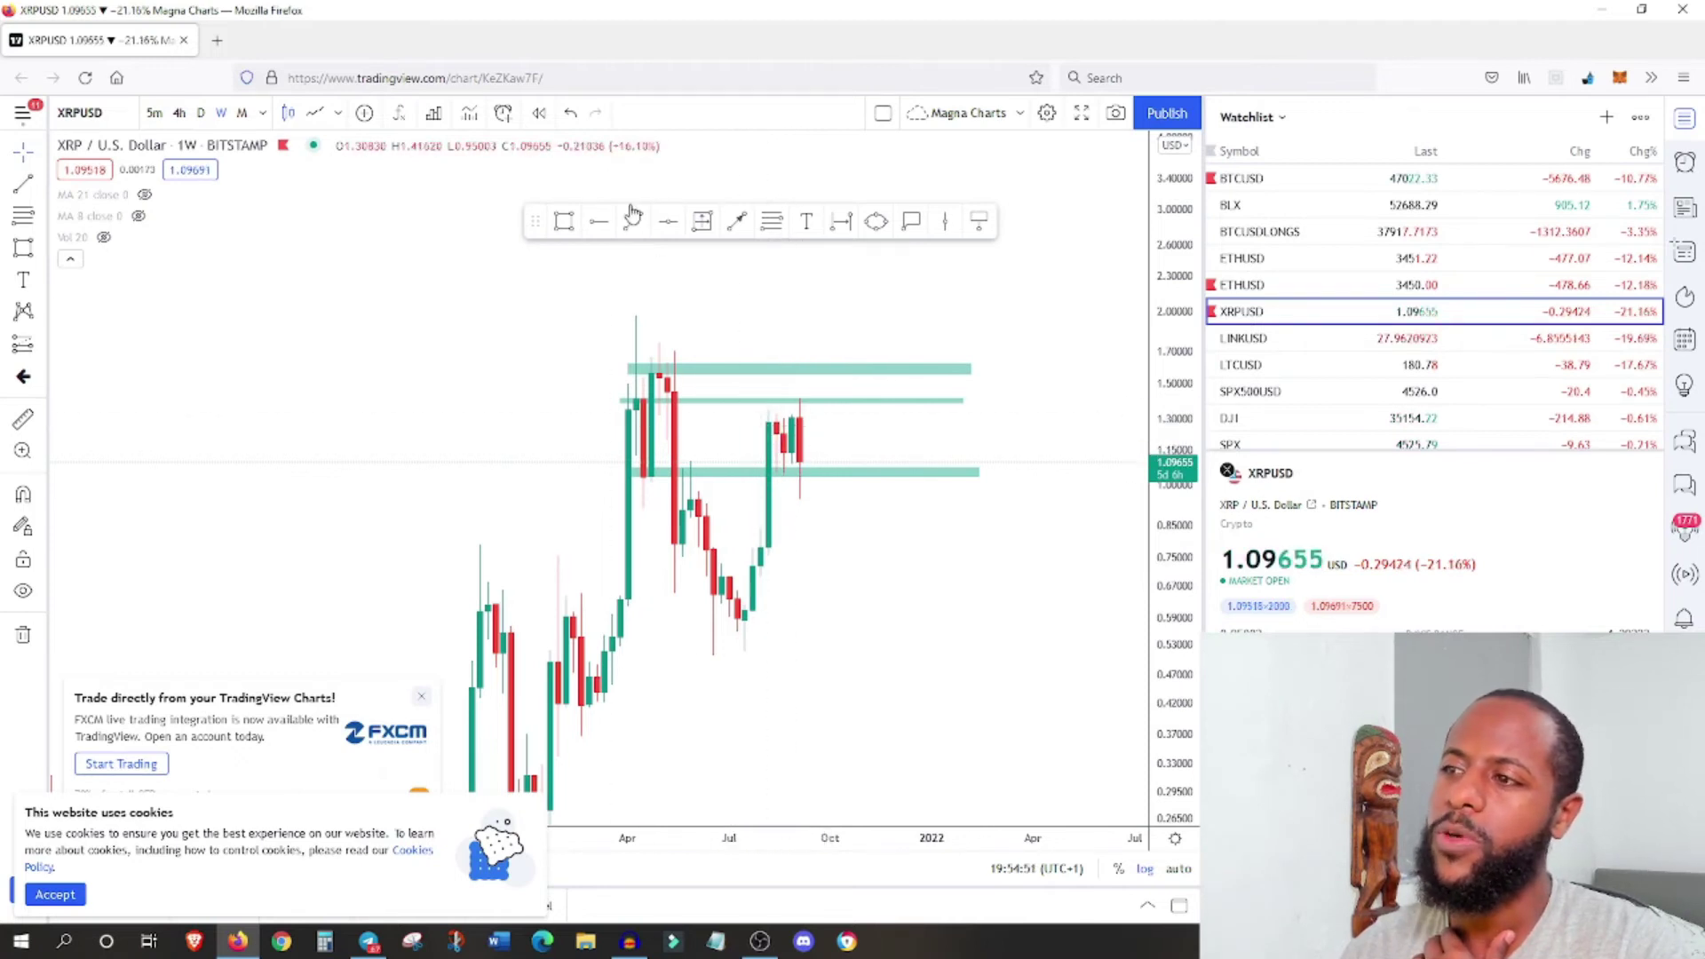
{"action": "left_click", "coordinate": [760, 422]}
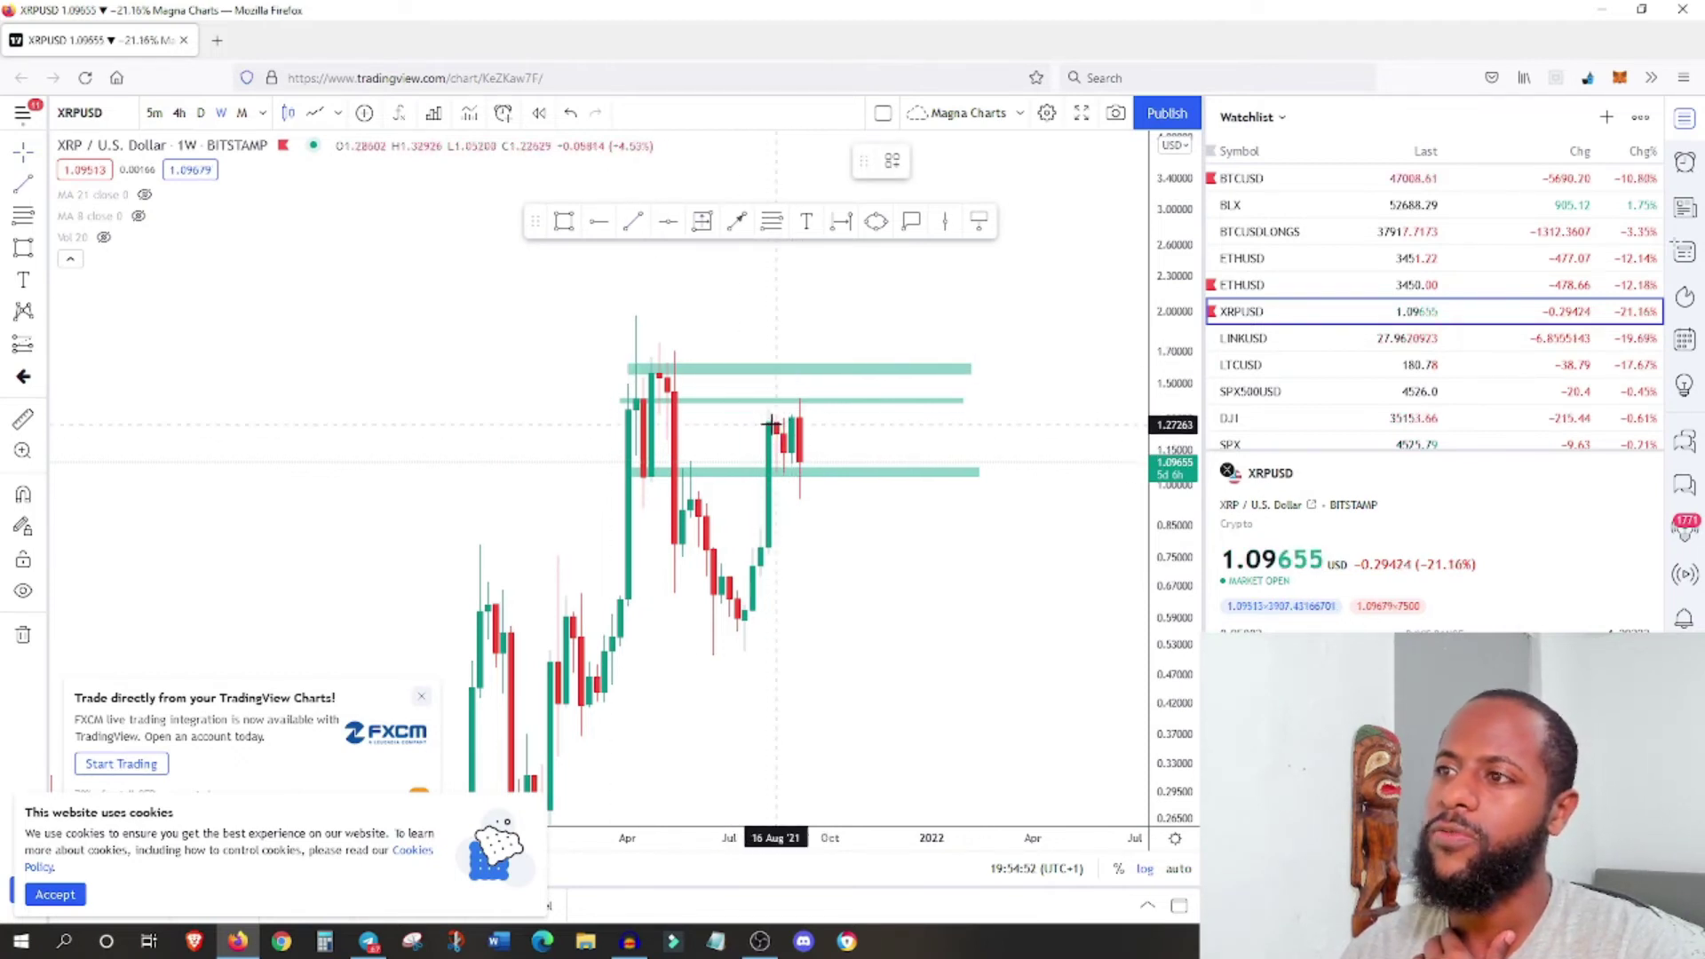
{"action": "left_click", "coordinate": [831, 415]}
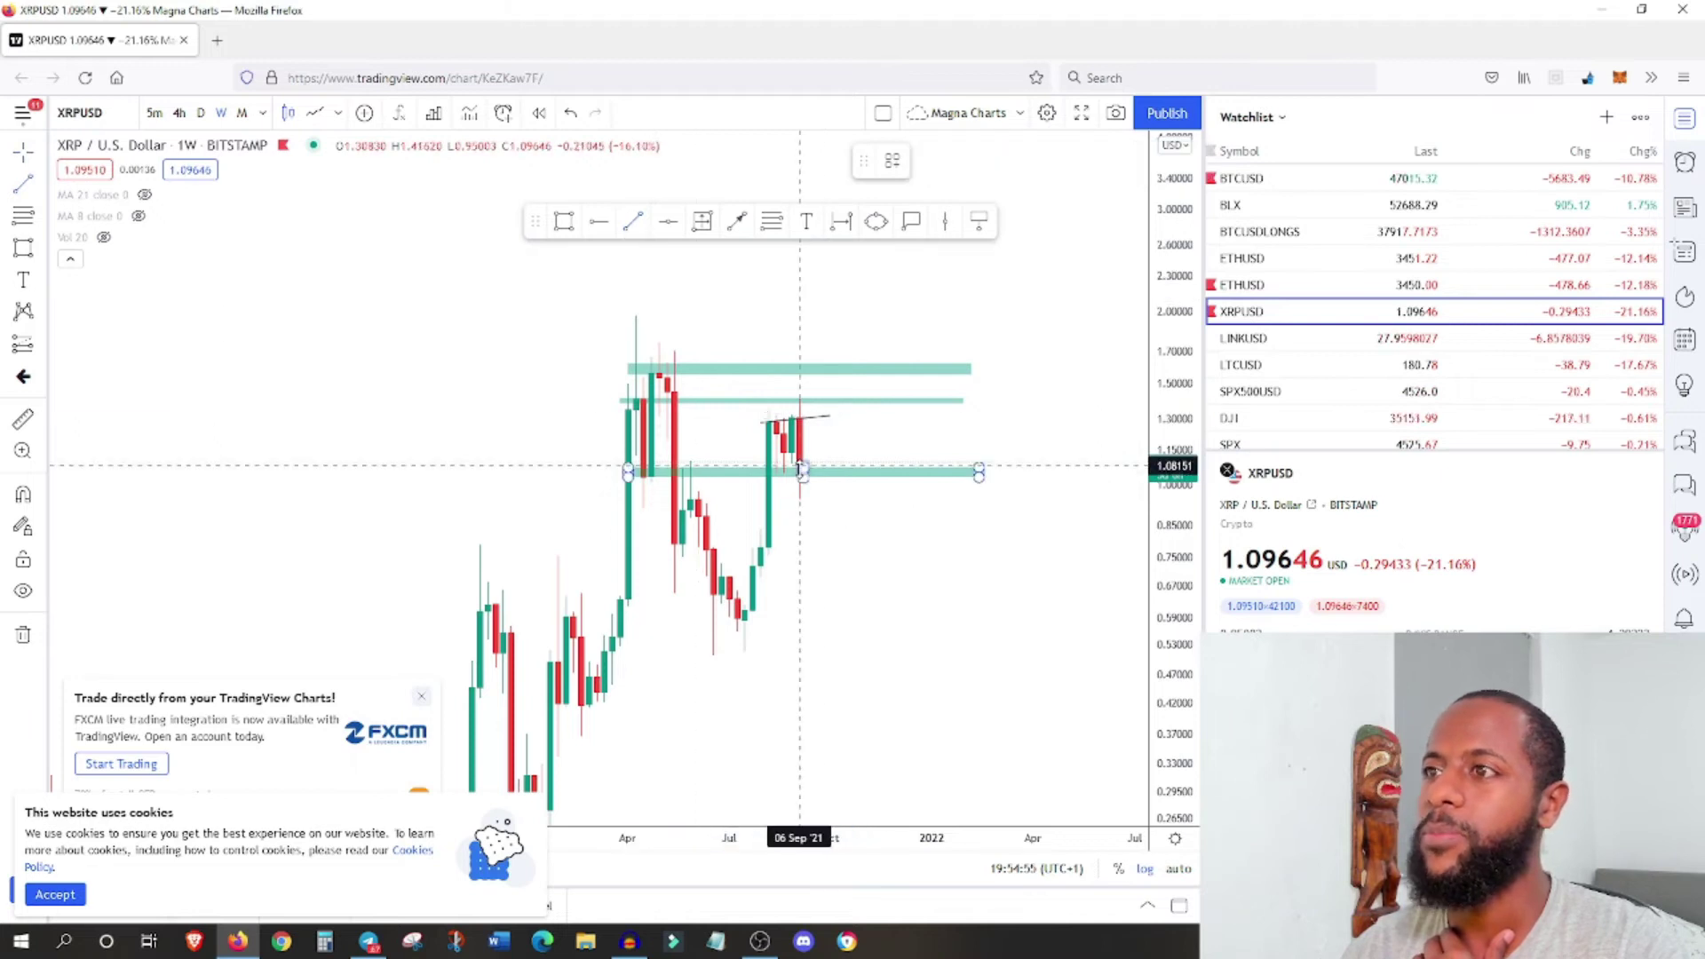
{"action": "left_click", "coordinate": [768, 445]}
- Complete the downward XRP trend line, then switch the chart to TOTAL2
{"action": "left_click", "coordinate": [831, 478]}
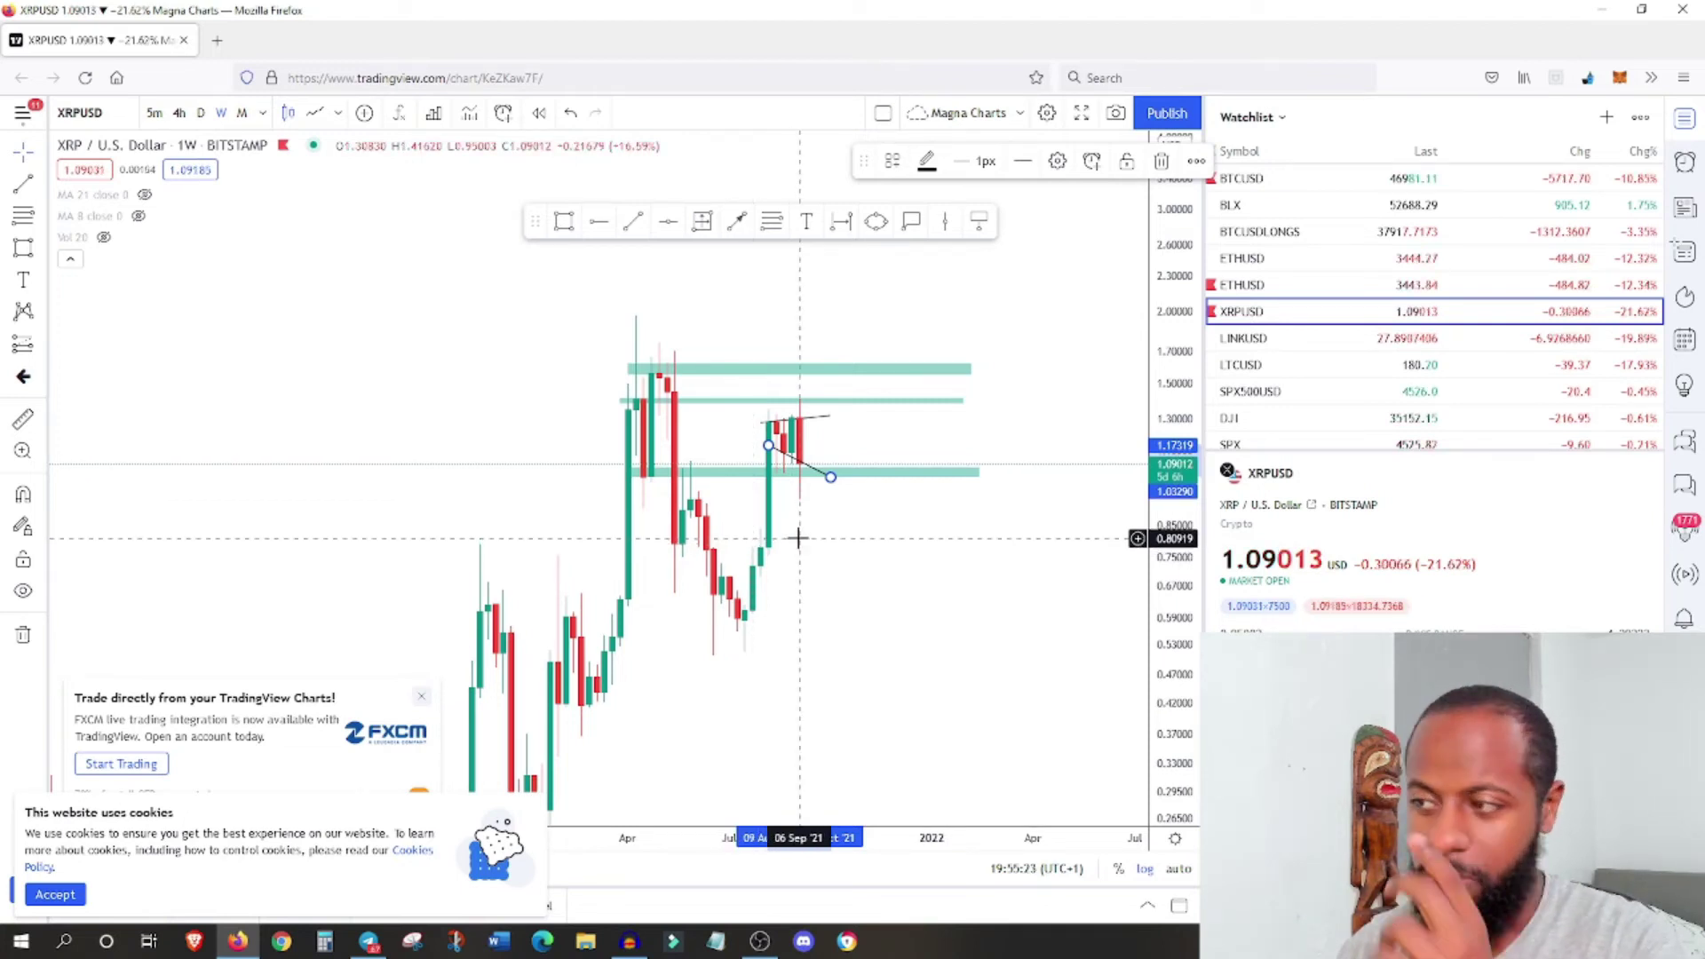
{"action": "key", "text": "Home"}
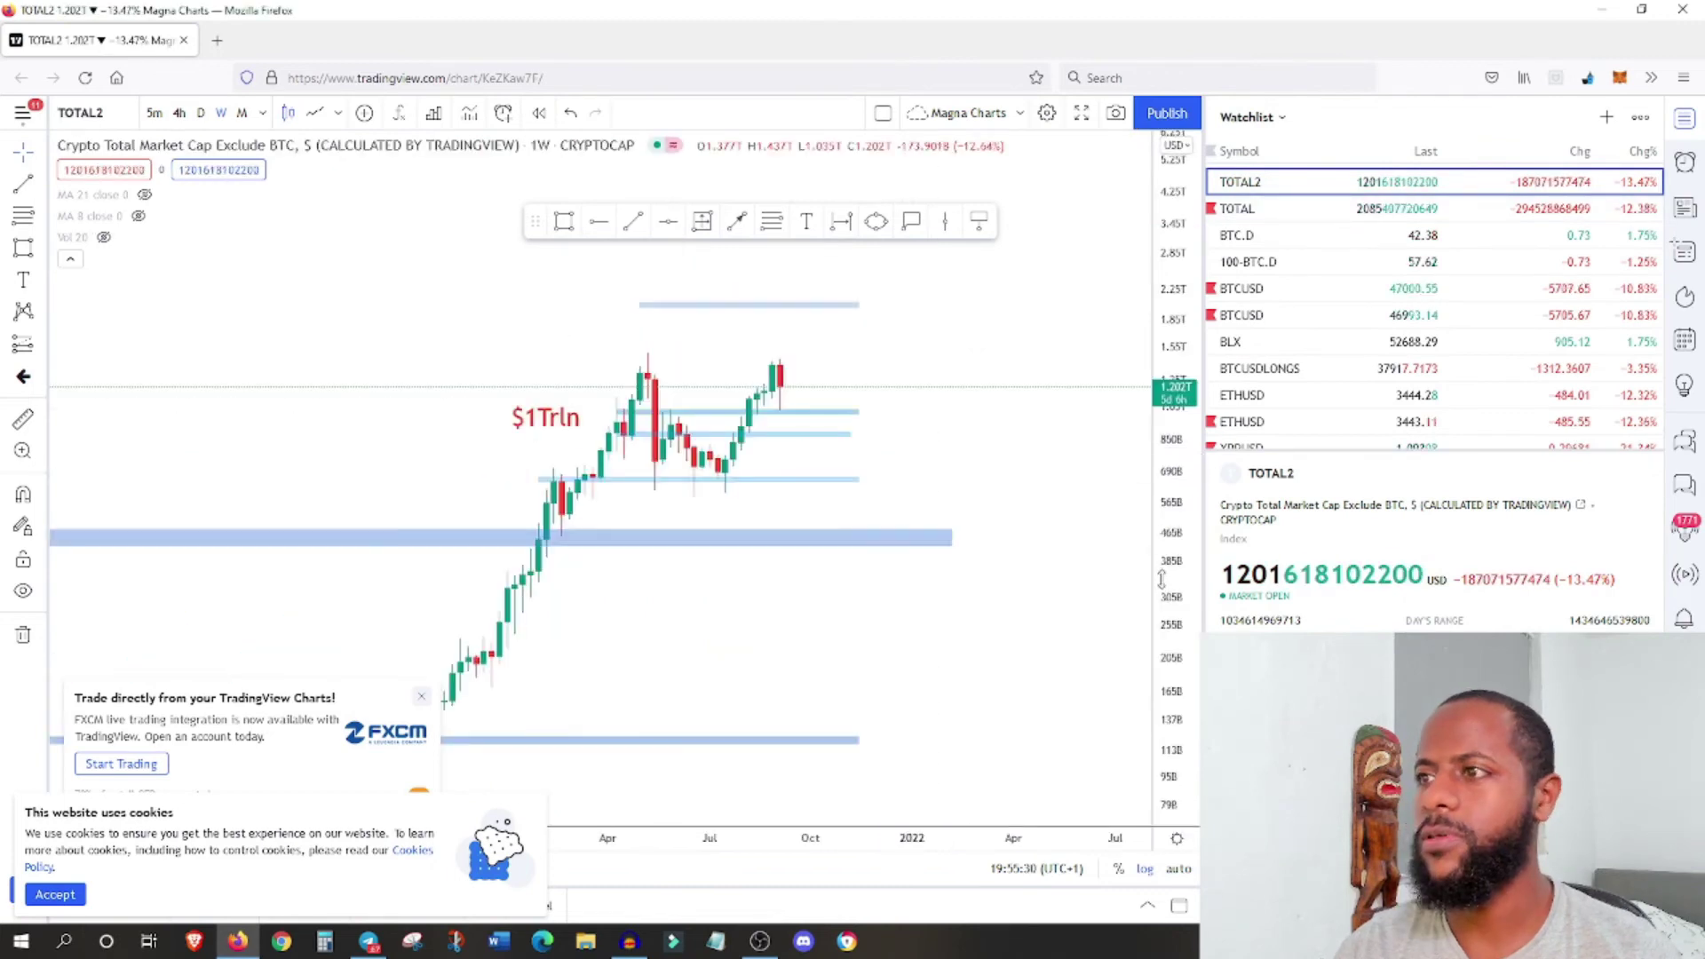
- Clear TOTAL2's old drawings and draw a thin green zone across the highs near 1.3T
{"action": "right_click", "coordinate": [974, 568]}
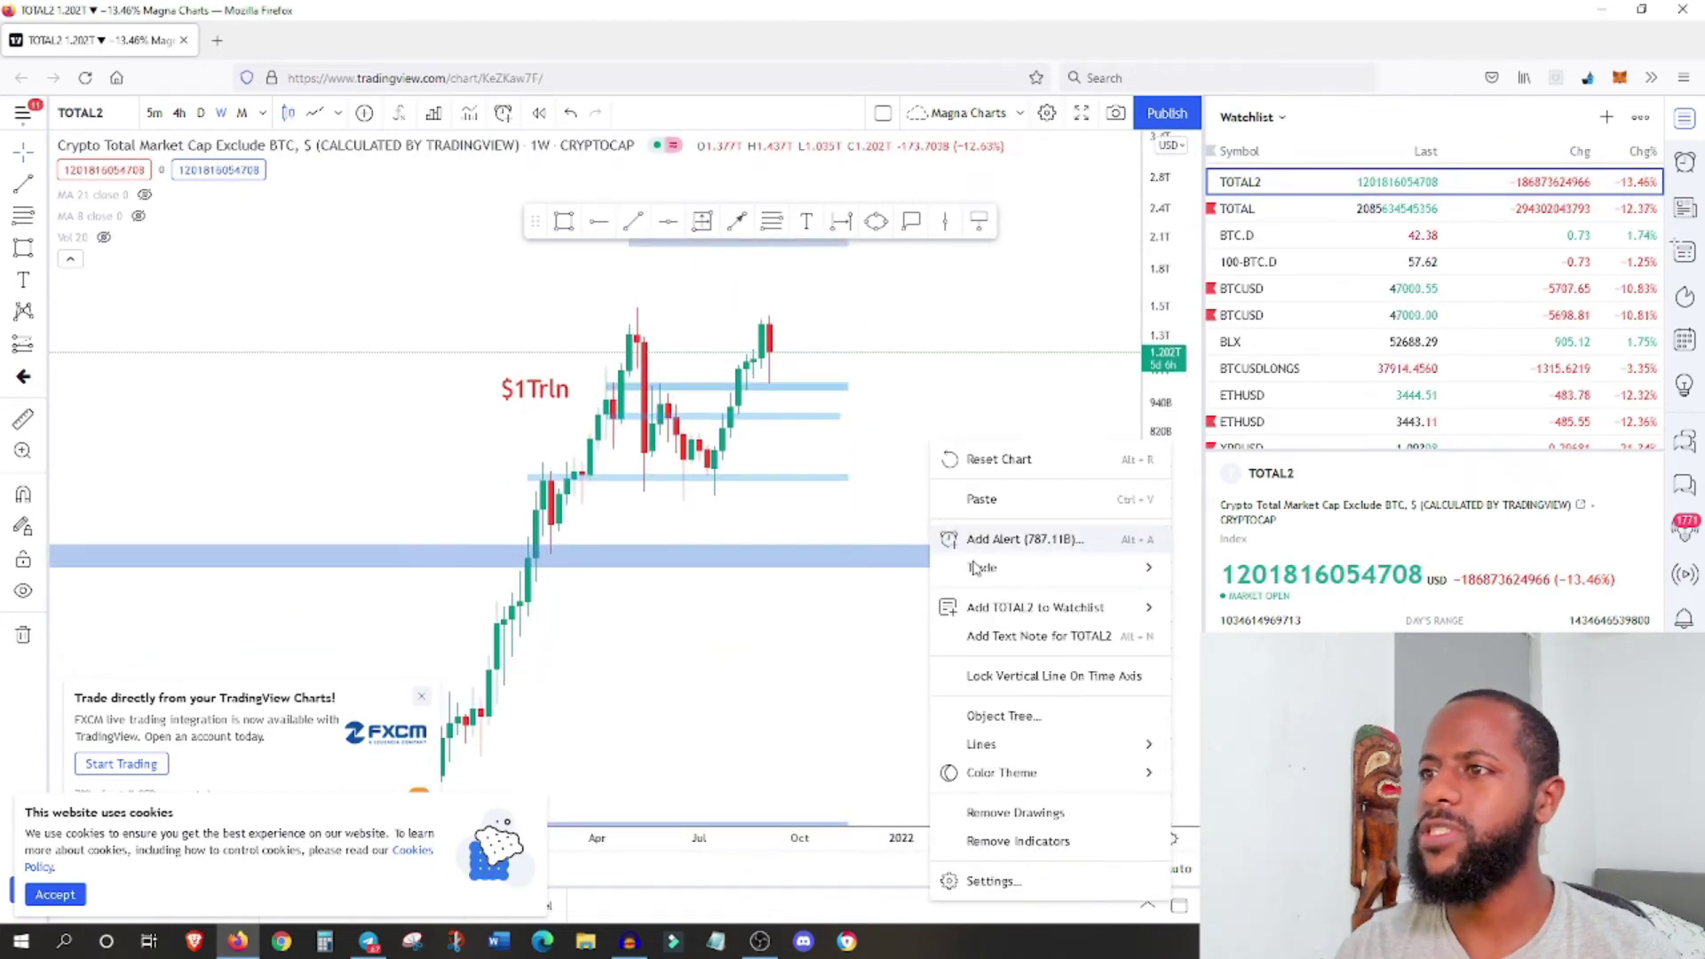
{"action": "left_click", "coordinate": [993, 813]}
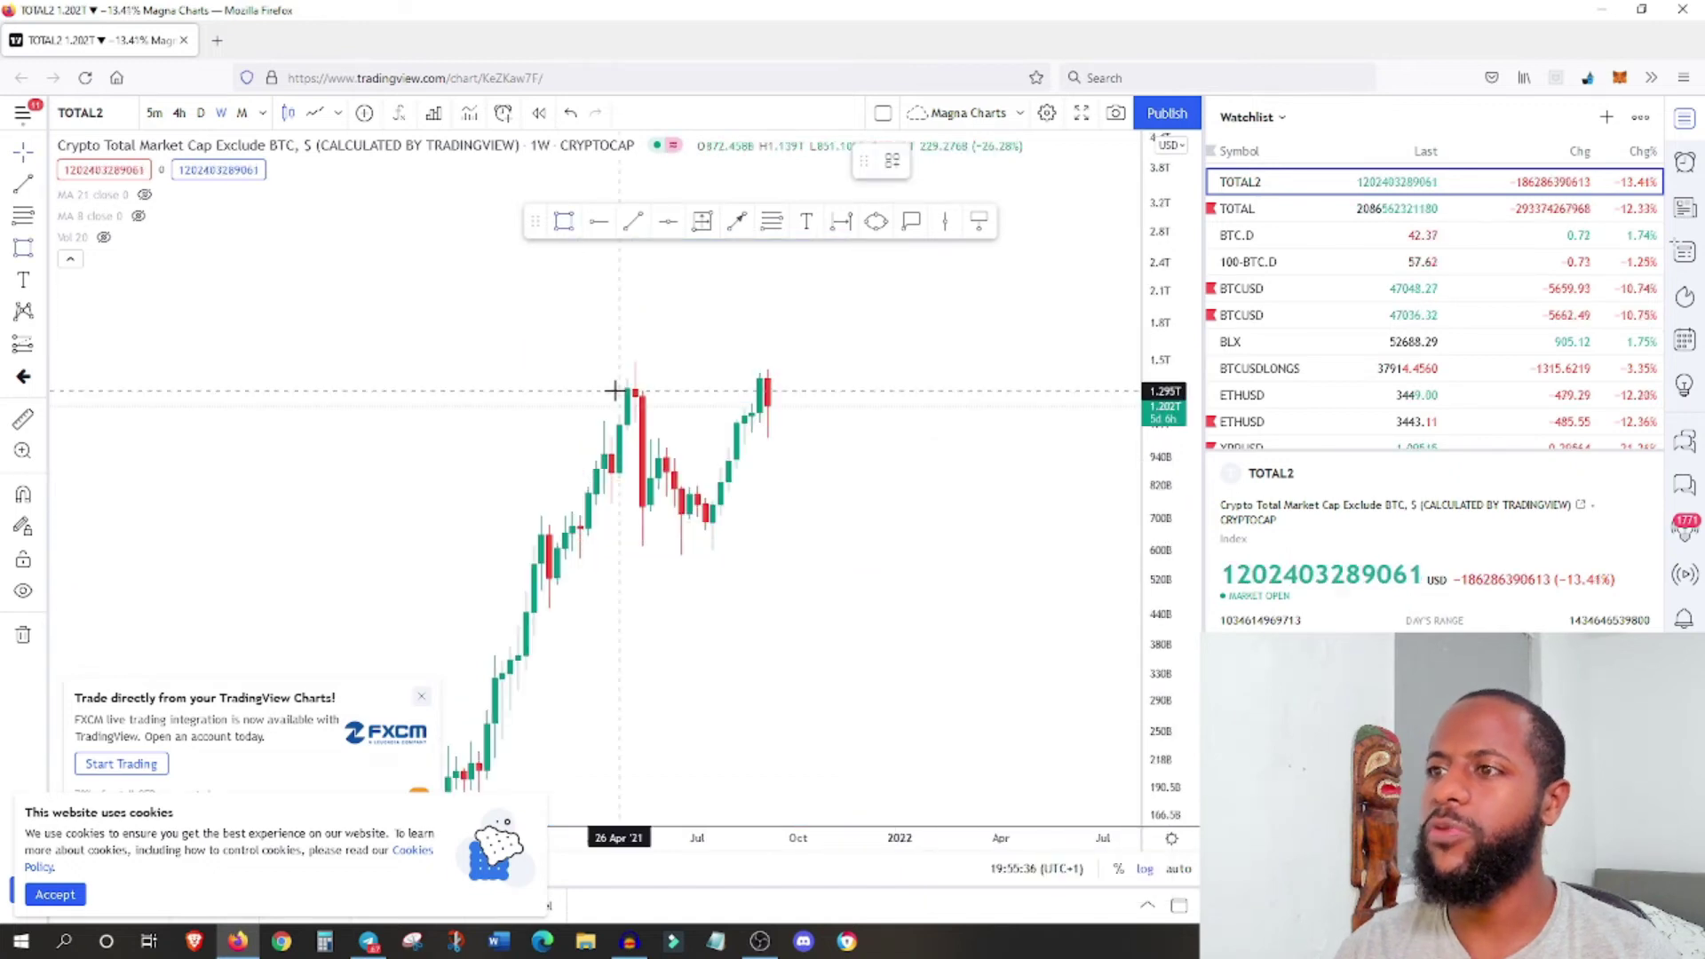
{"action": "left_click_drag", "start_coordinate": [613, 390], "coordinate": [930, 389]}
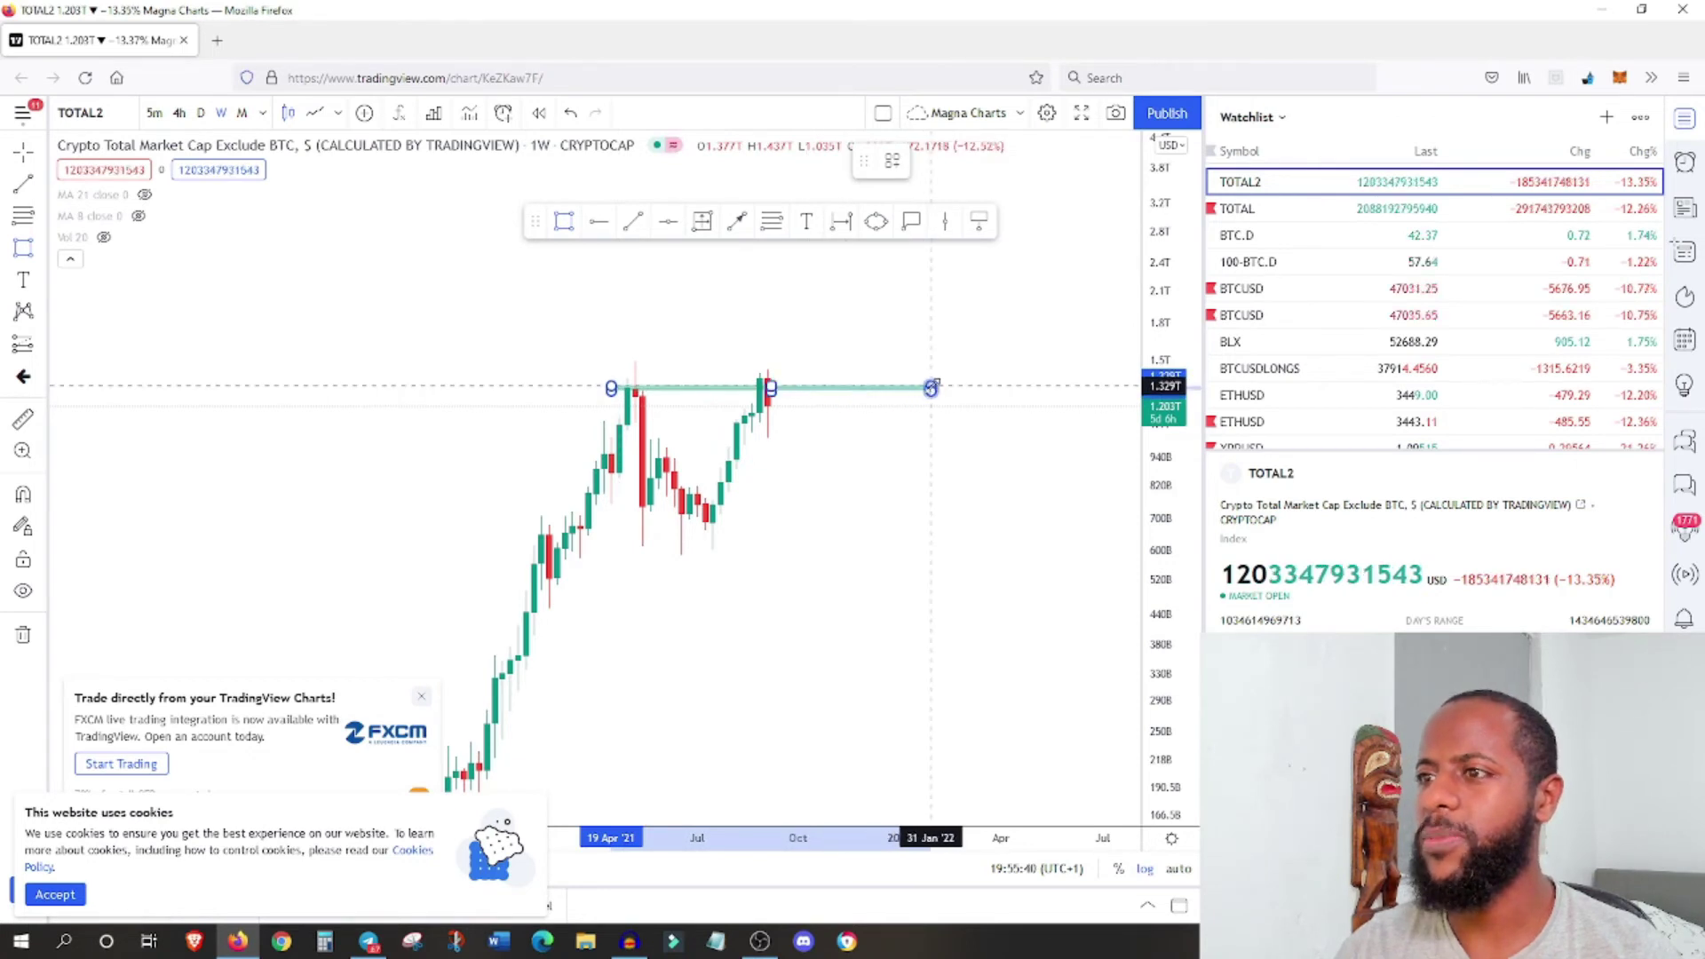
{"action": "left_click_drag", "start_coordinate": [1166, 598], "coordinate": [1166, 532]}
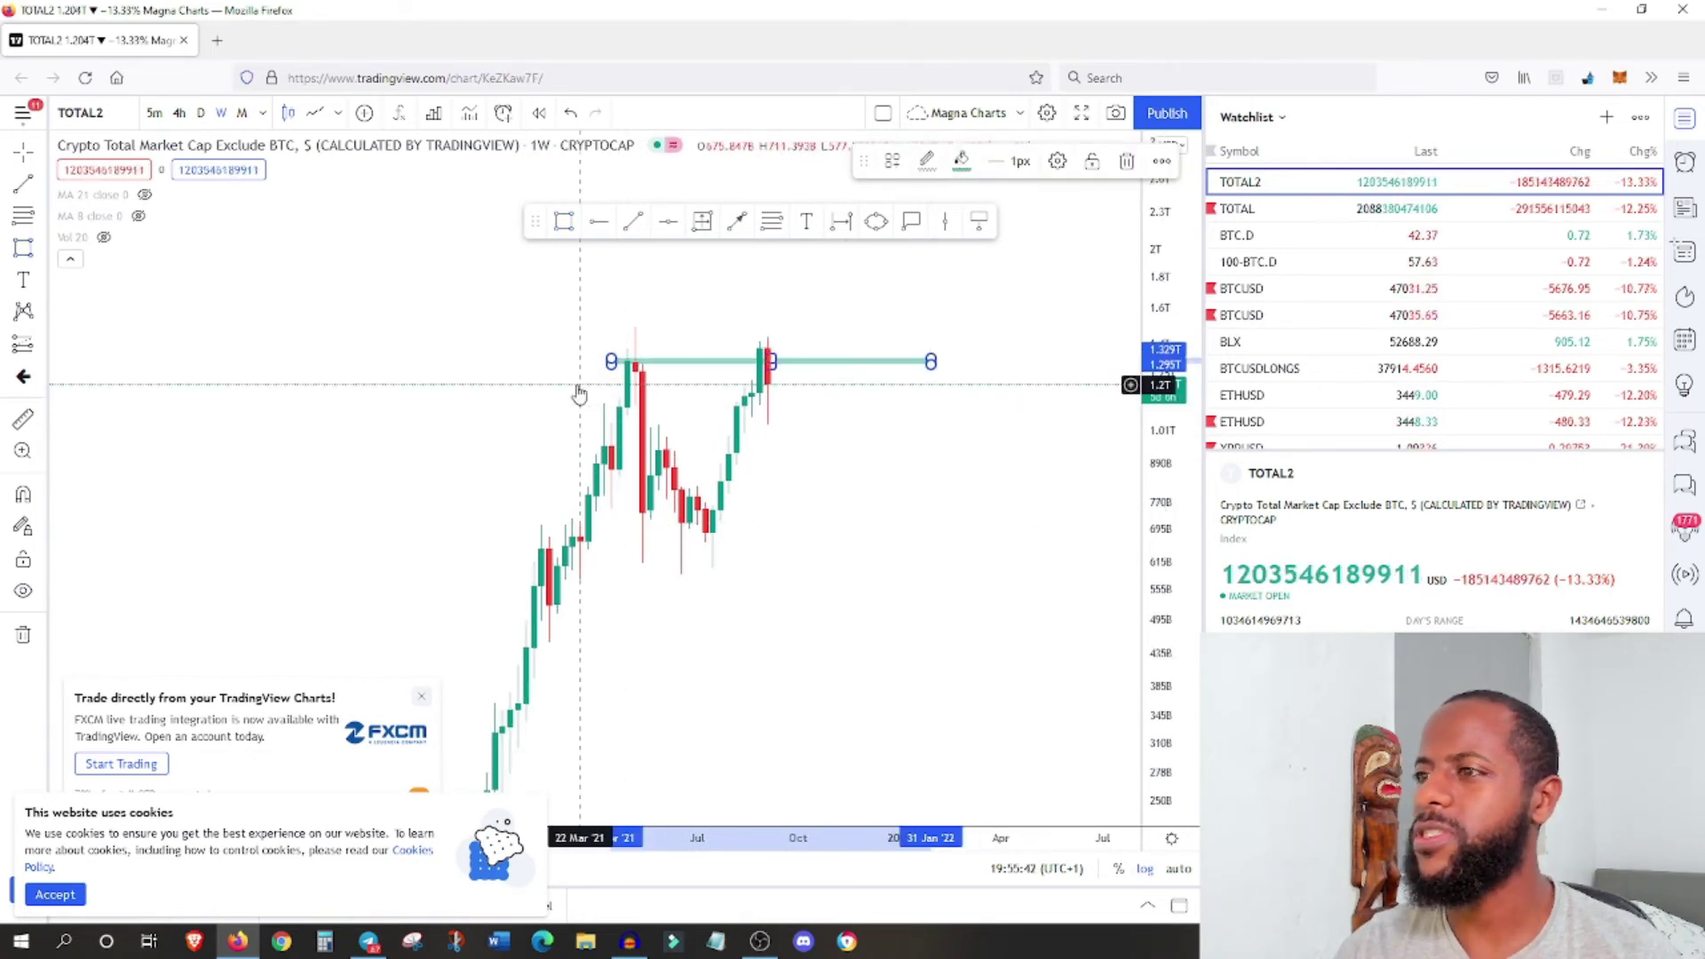
{"action": "left_click", "coordinate": [816, 480]}
{"action": "left_click", "coordinate": [627, 364]}
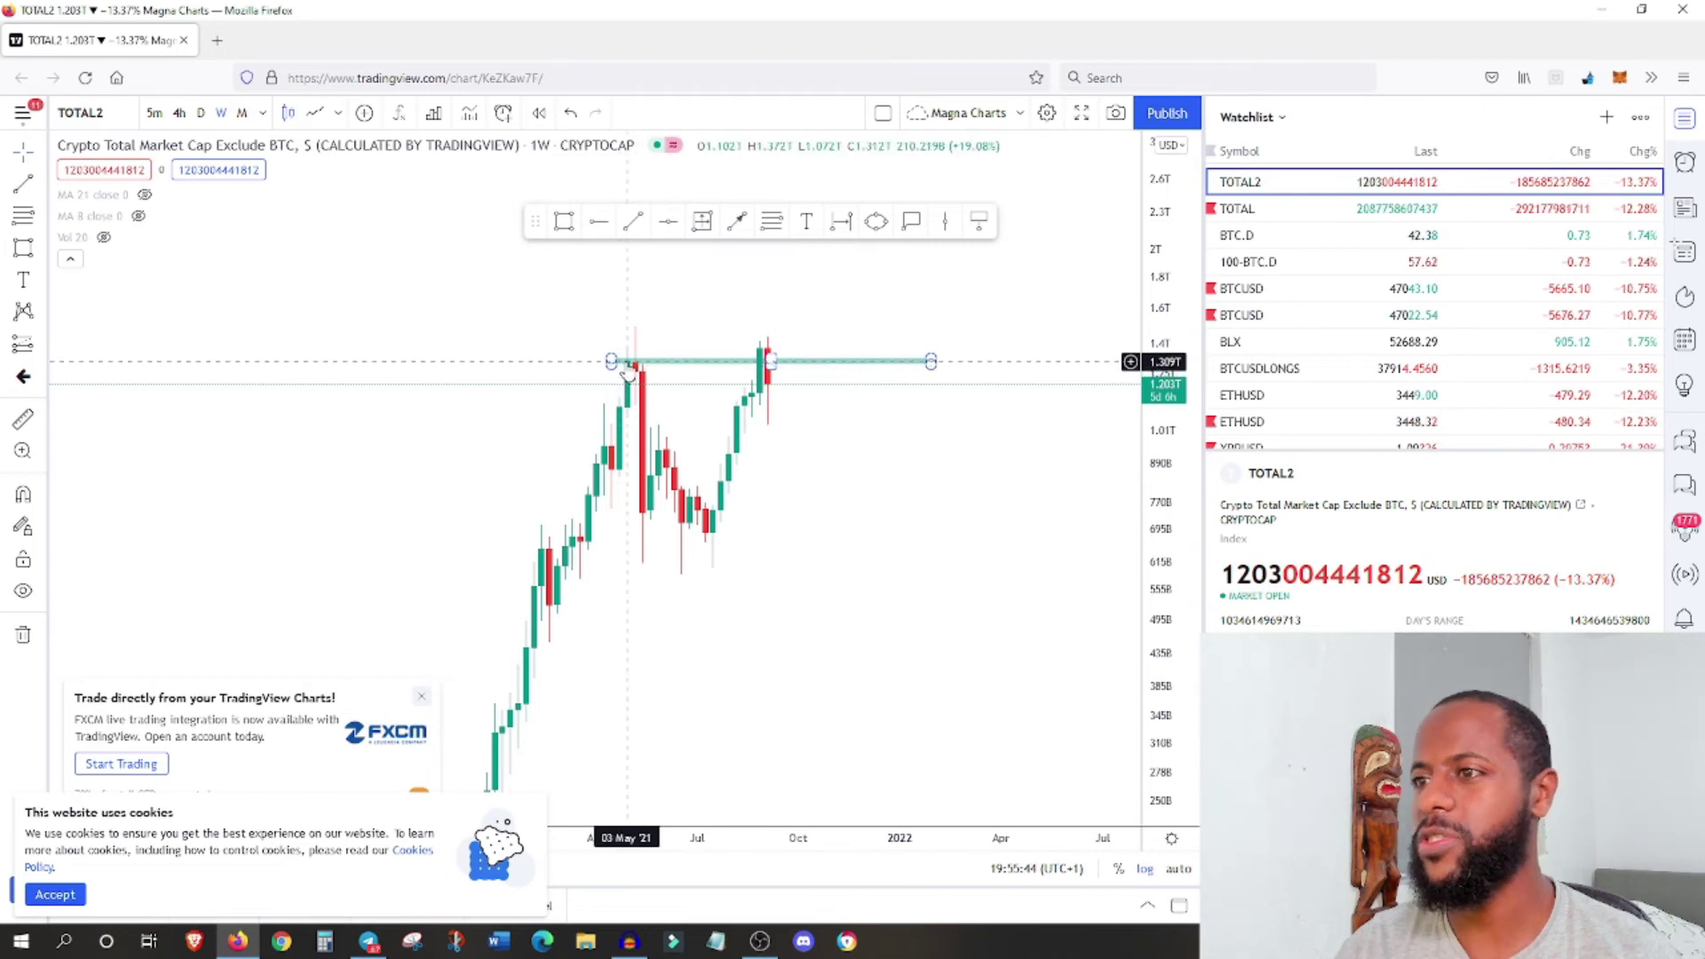
{"action": "left_click", "coordinate": [766, 355]}
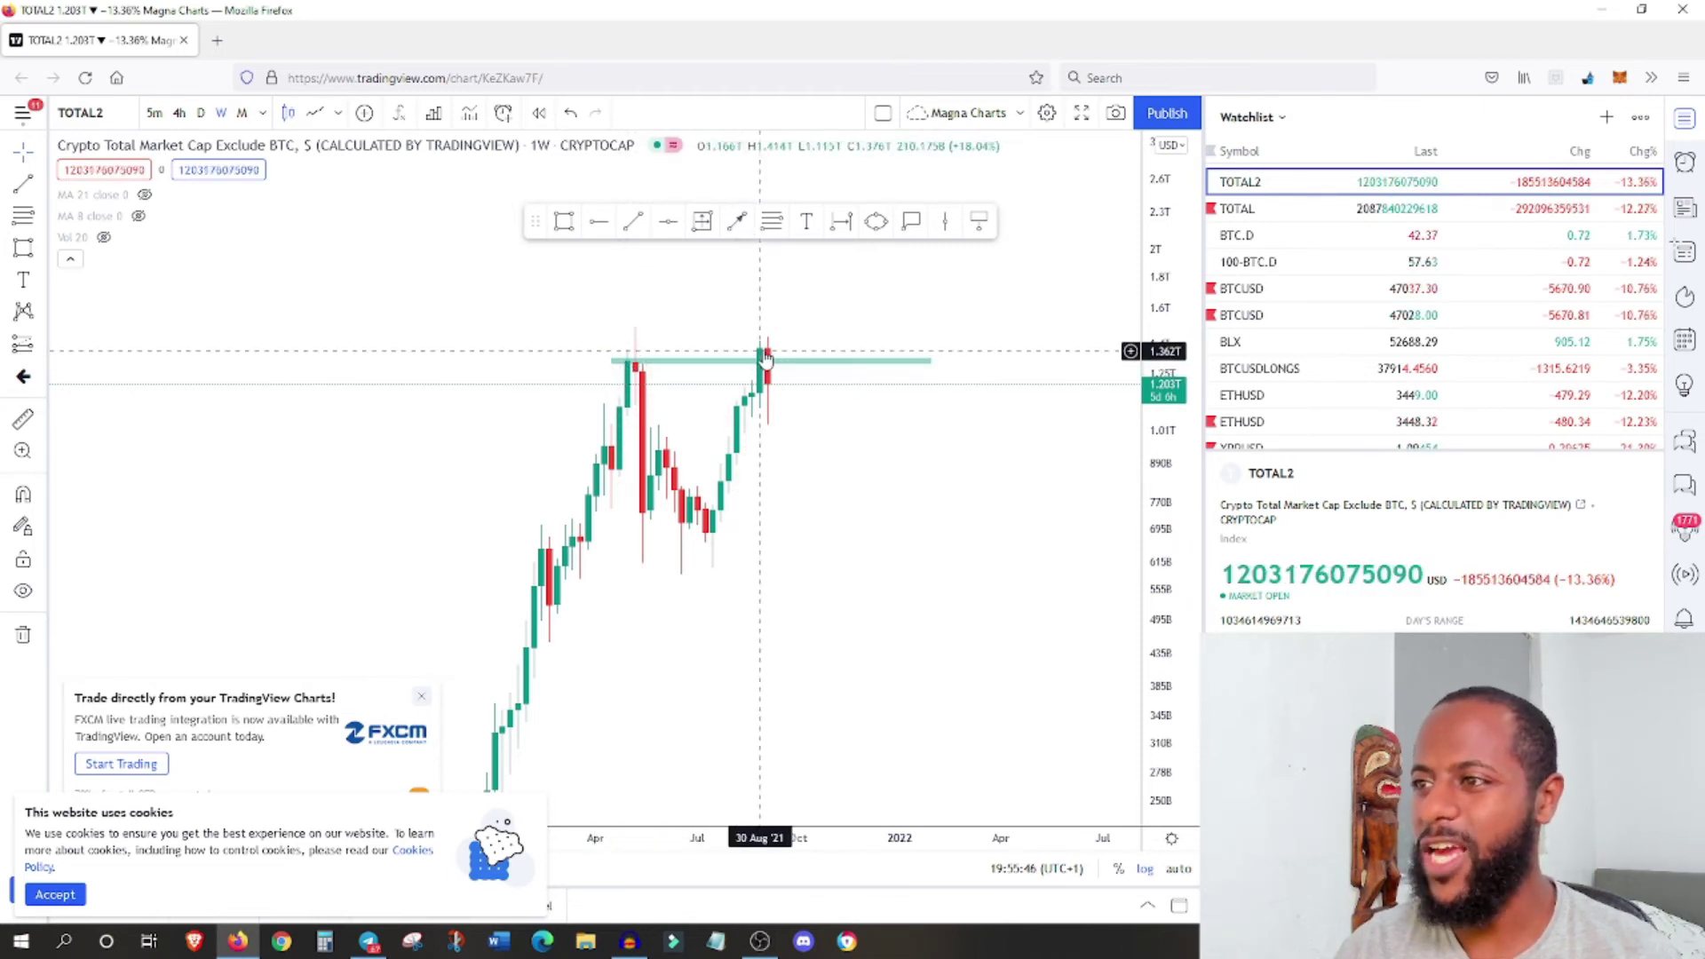
- Place a green zone near 945B on TOTAL2 and extend it to January 2022
{"action": "left_click", "coordinate": [596, 453]}
{"action": "left_click", "coordinate": [744, 443]}
{"action": "left_click_drag", "start_coordinate": [788, 441], "coordinate": [931, 451]}
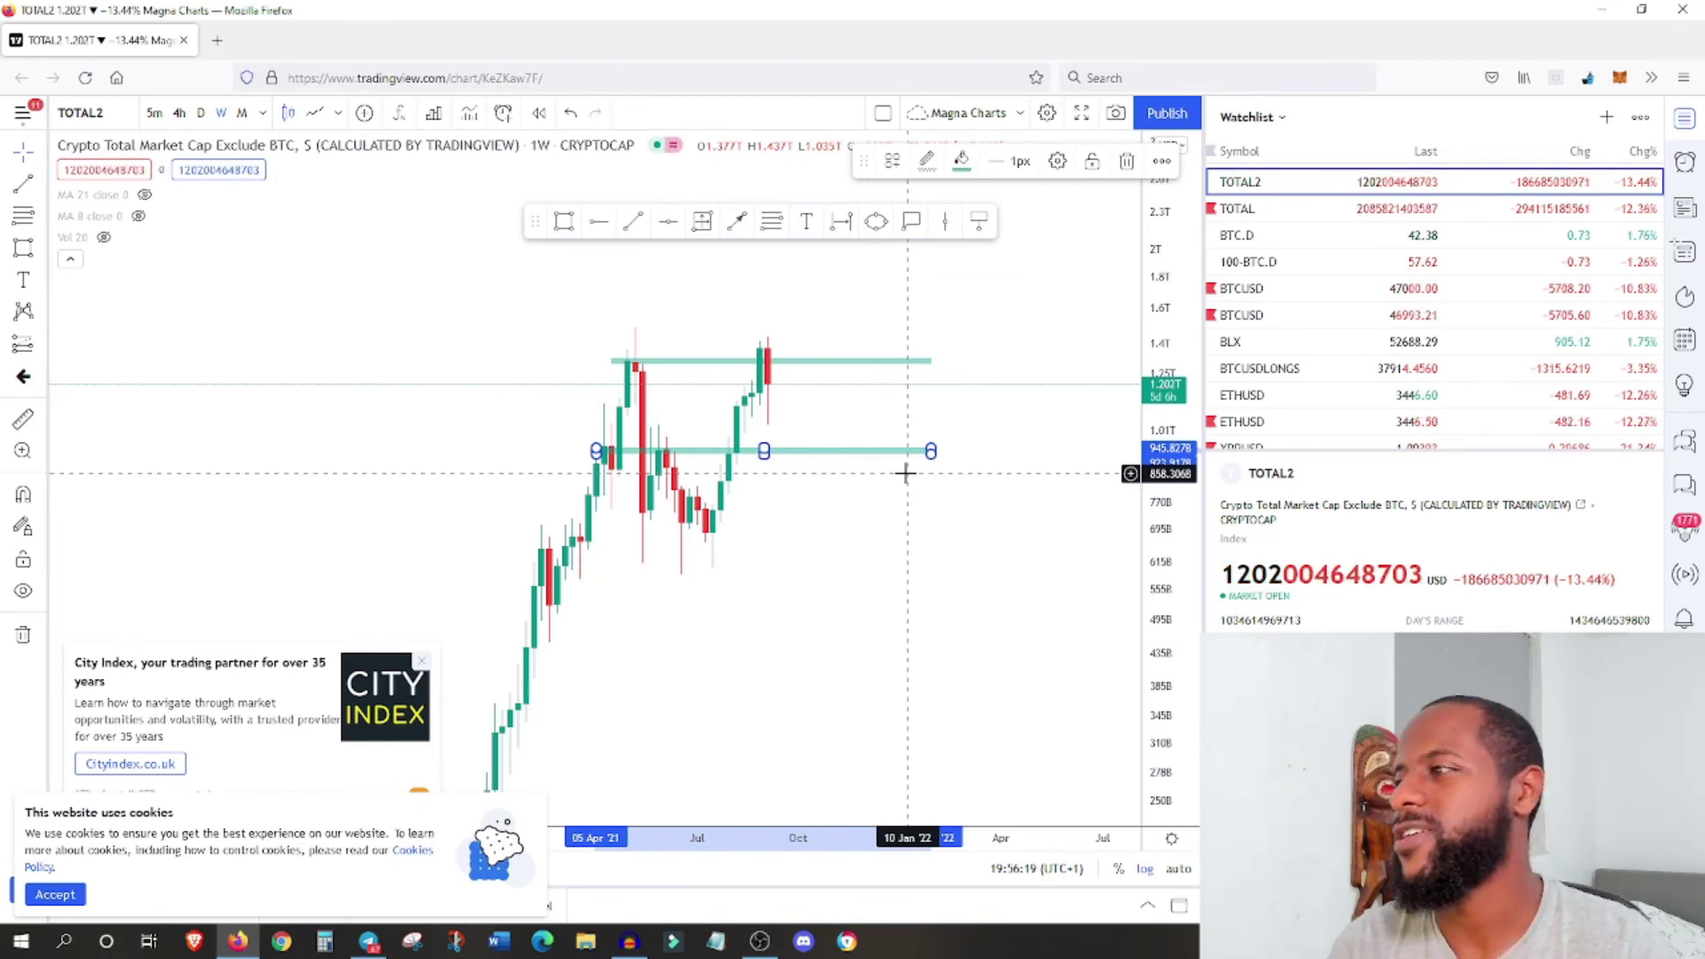
- Load the weekly SOLUSDT chart and enlarge the recent rally's candles by stretching price and time axes
{"action": "scroll", "coordinate": [1291, 410], "scroll_direction": "down", "scroll_amount": 10}
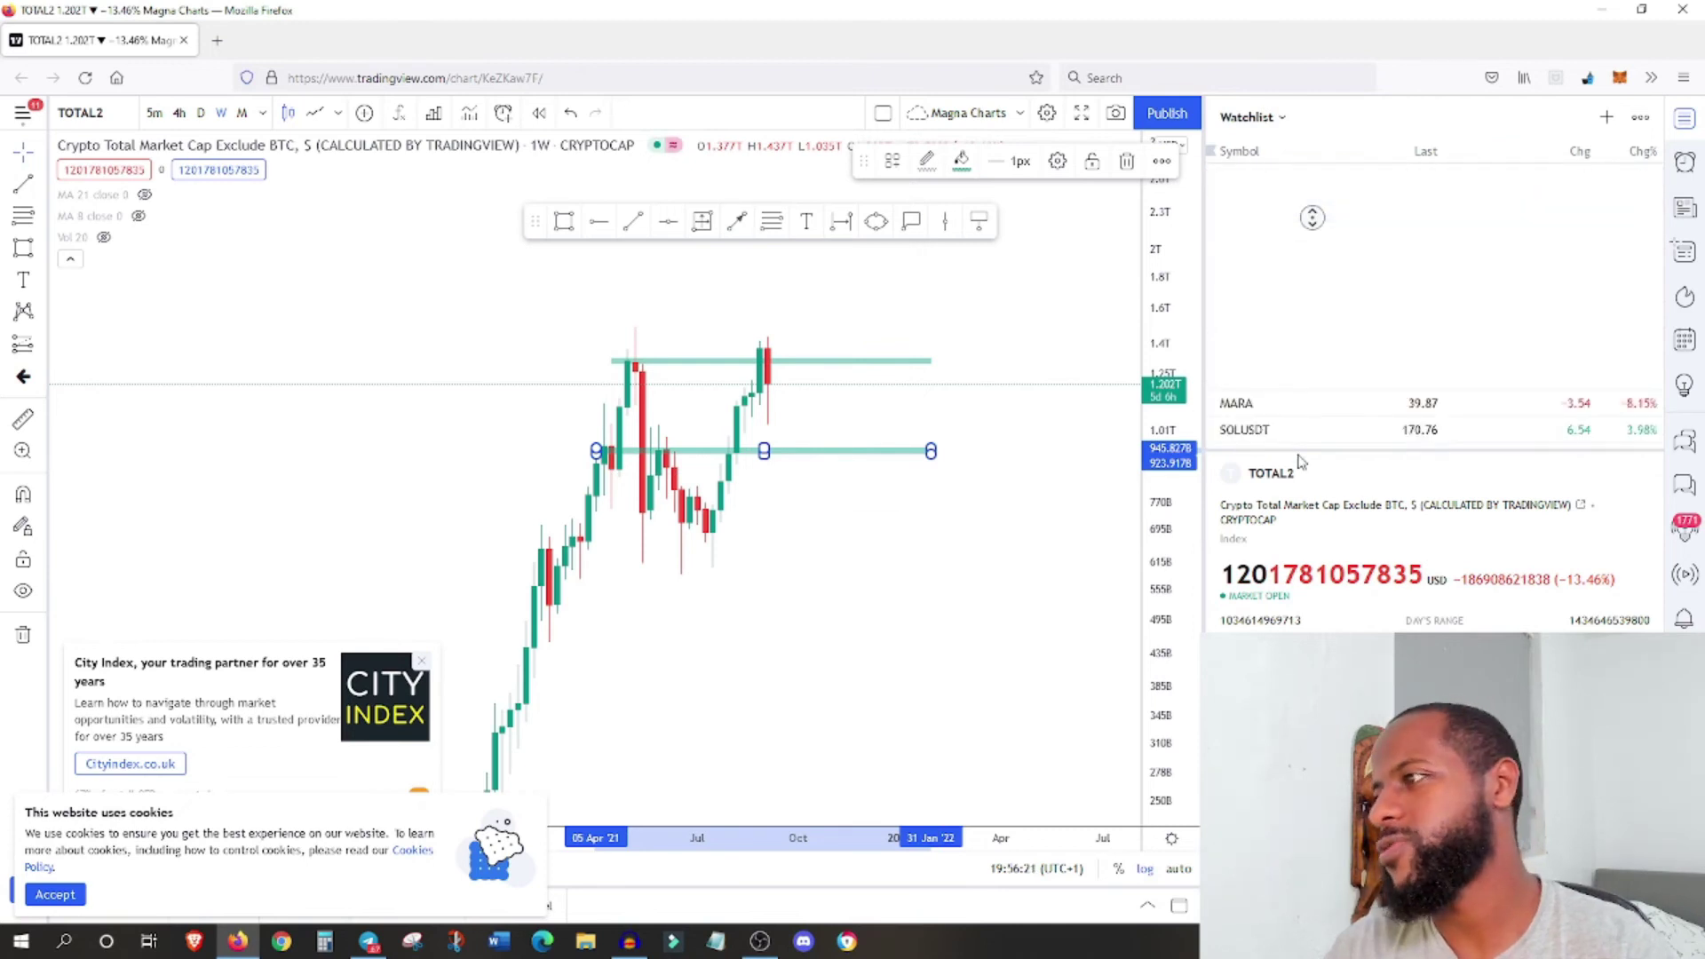
{"action": "left_click", "coordinate": [1291, 433]}
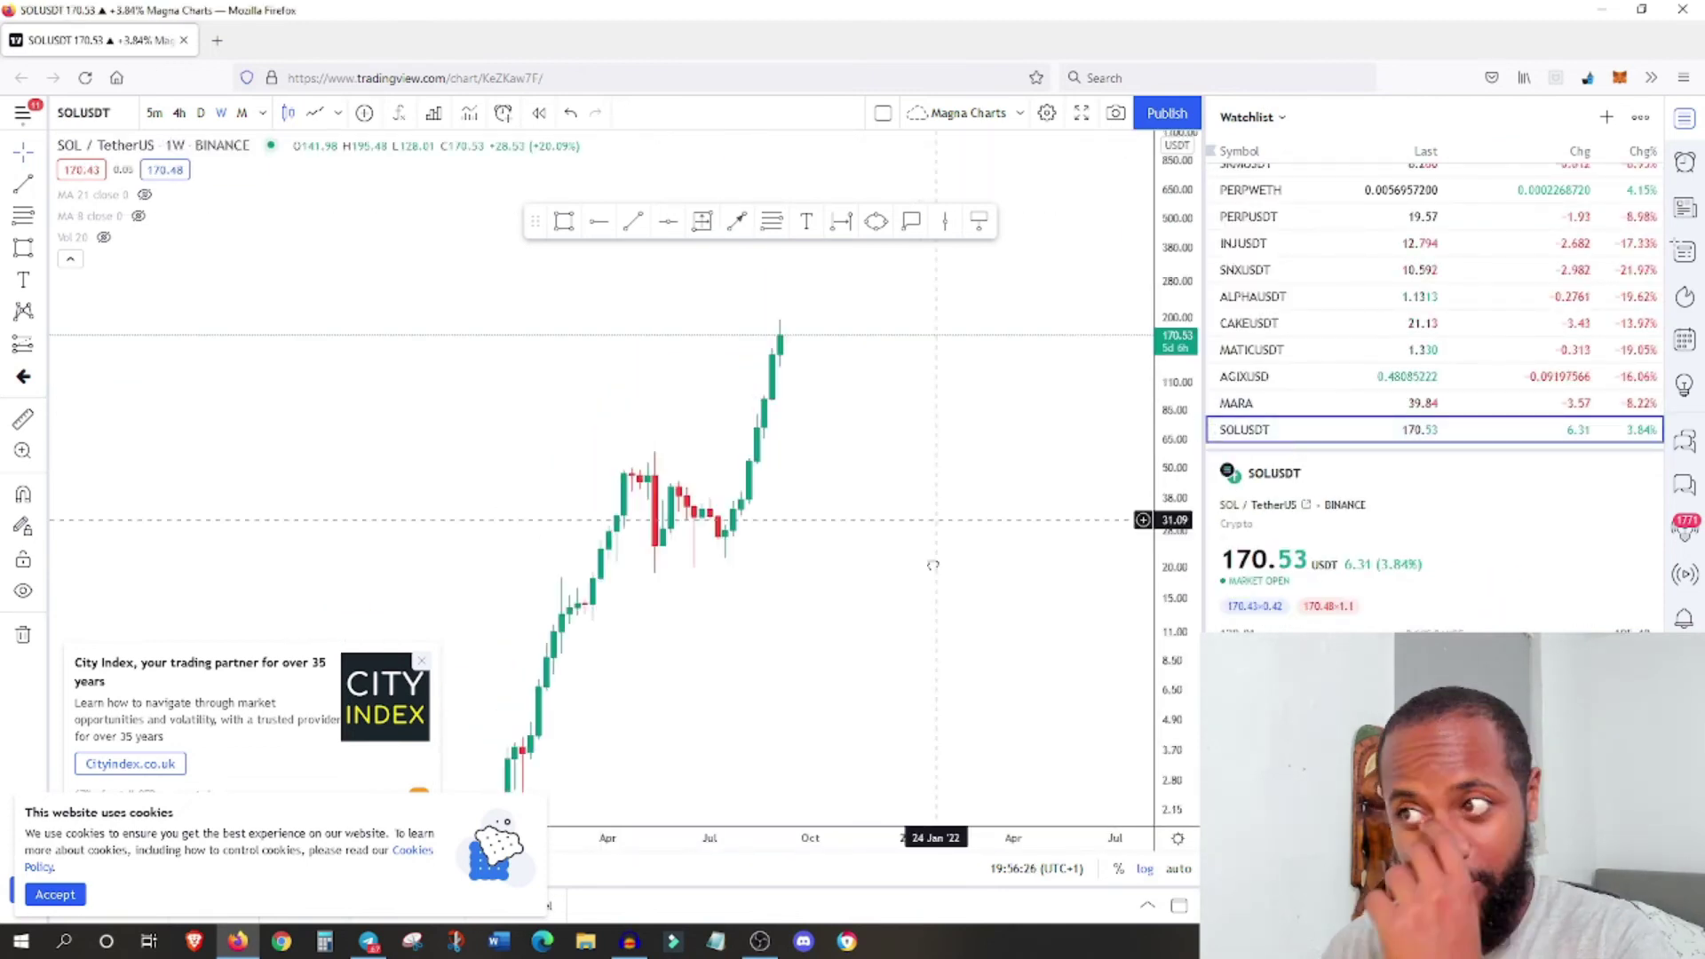
{"action": "left_click_drag", "start_coordinate": [1157, 568], "coordinate": [1115, 464]}
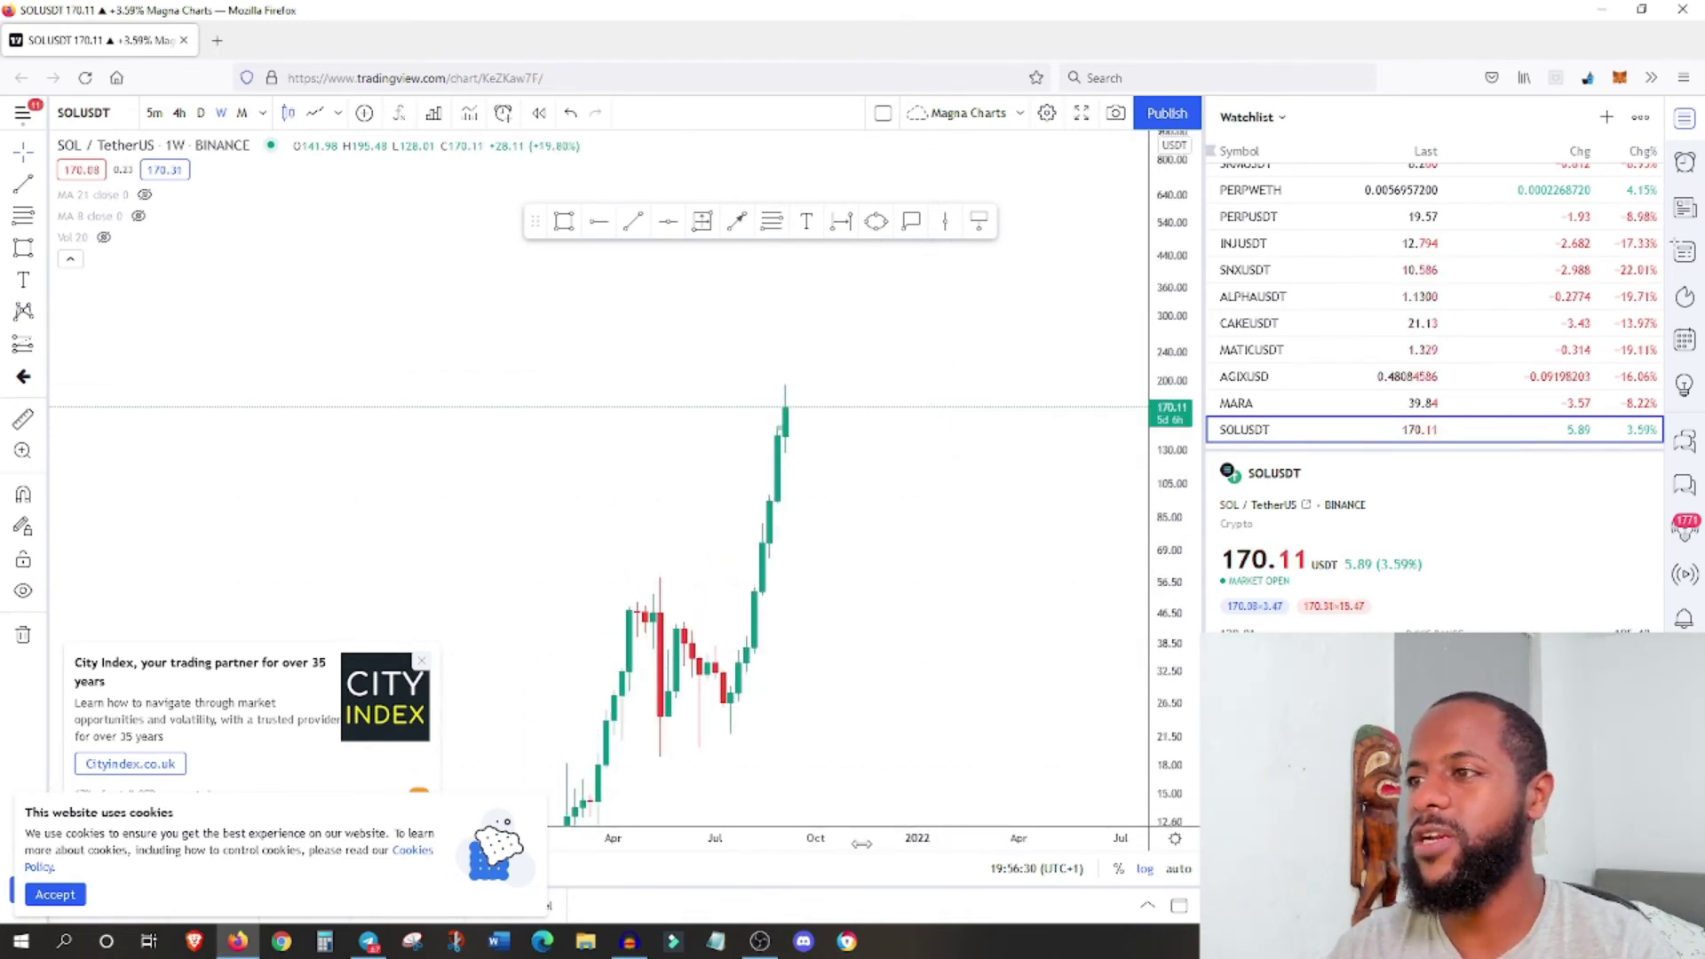
{"action": "left_click_drag", "start_coordinate": [861, 844], "coordinate": [599, 839]}
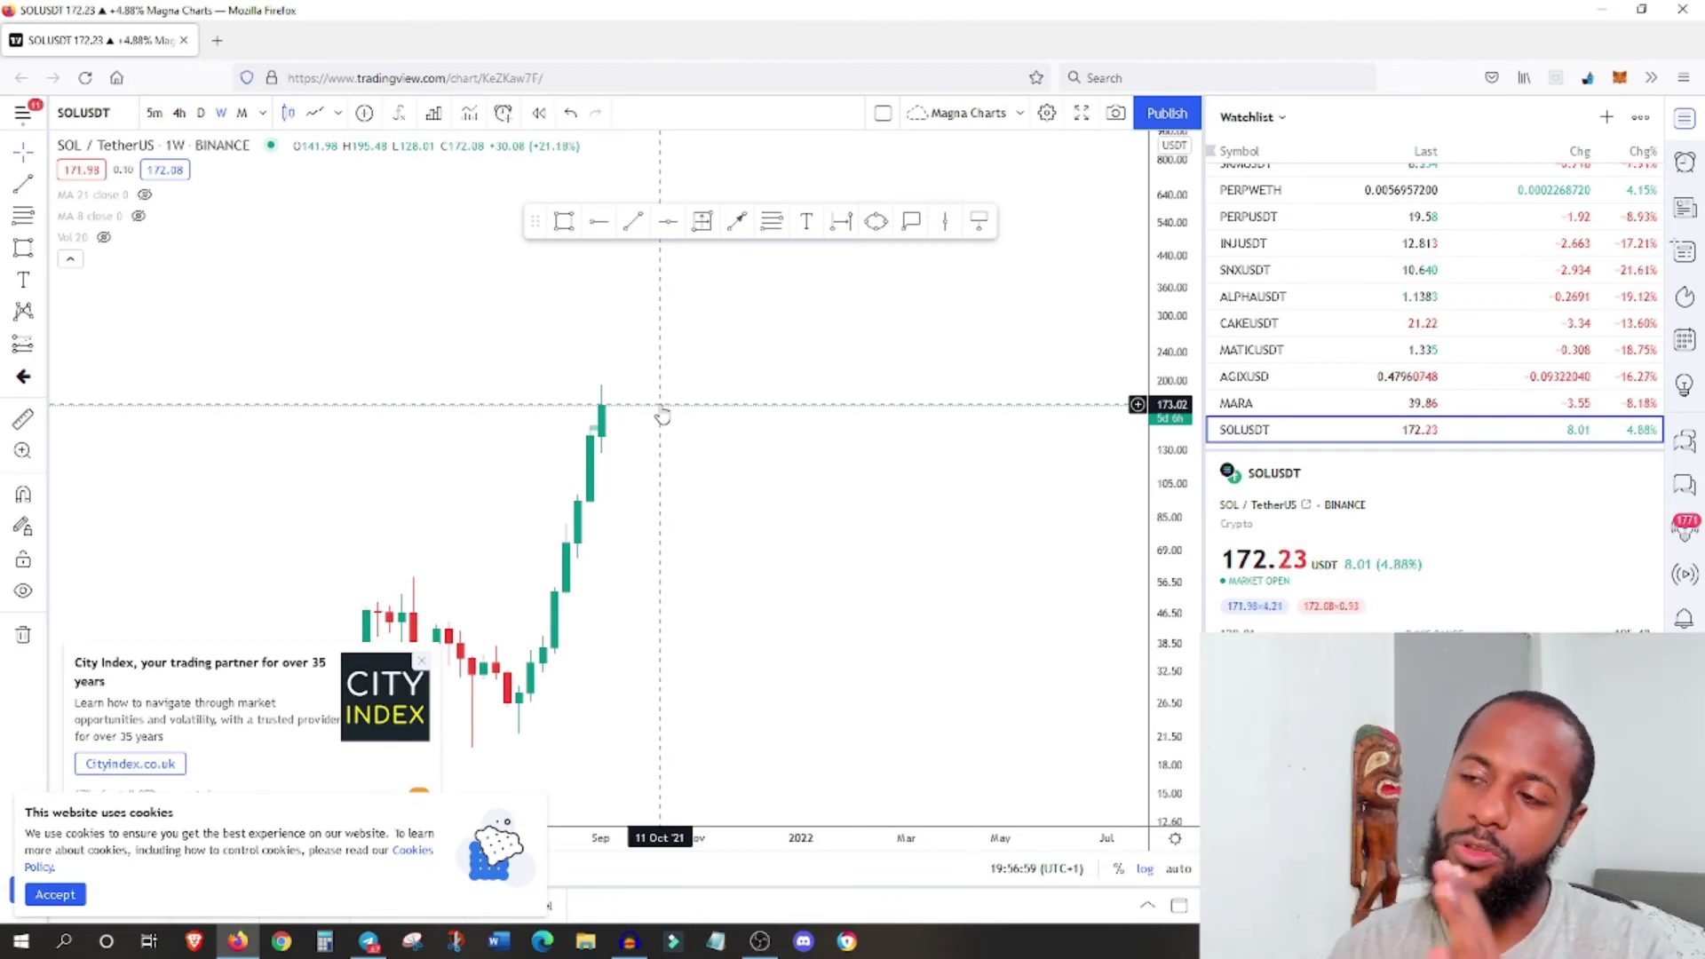
- Switch SOLUSDT to the 1D timeframe, stretch the price scale and centre the latest candles
{"action": "left_click", "coordinate": [202, 117]}
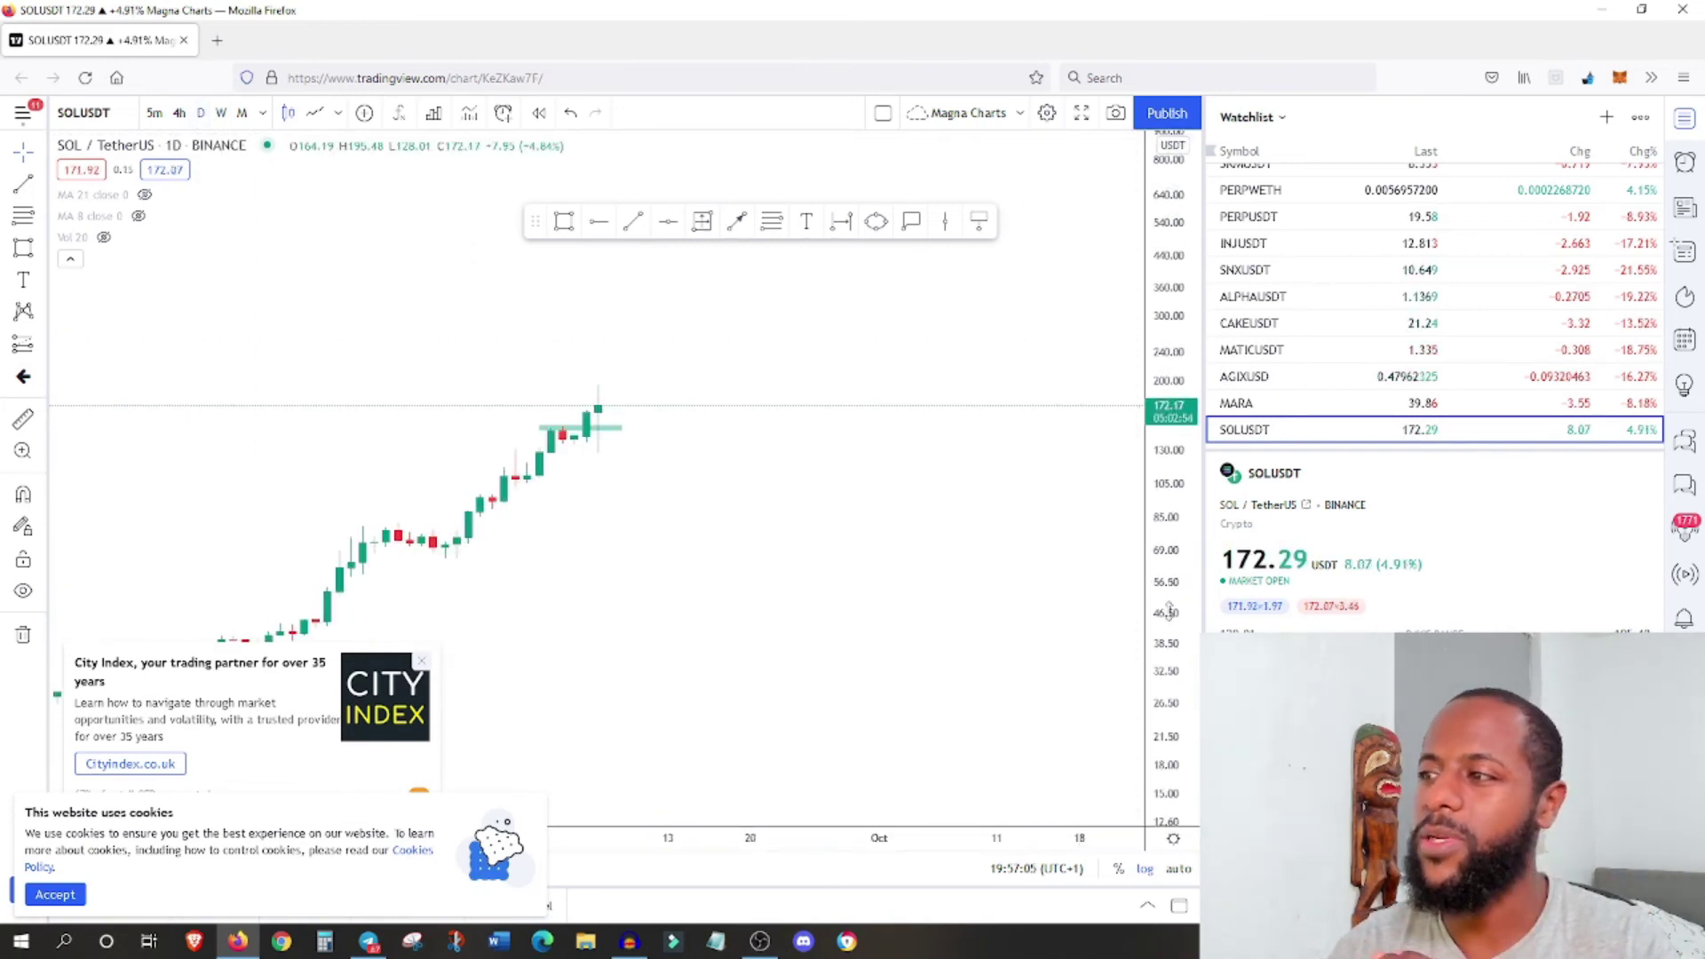
{"action": "left_click_drag", "start_coordinate": [1168, 611], "coordinate": [1168, 675]}
{"action": "left_click_drag", "start_coordinate": [772, 486], "coordinate": [874, 484]}
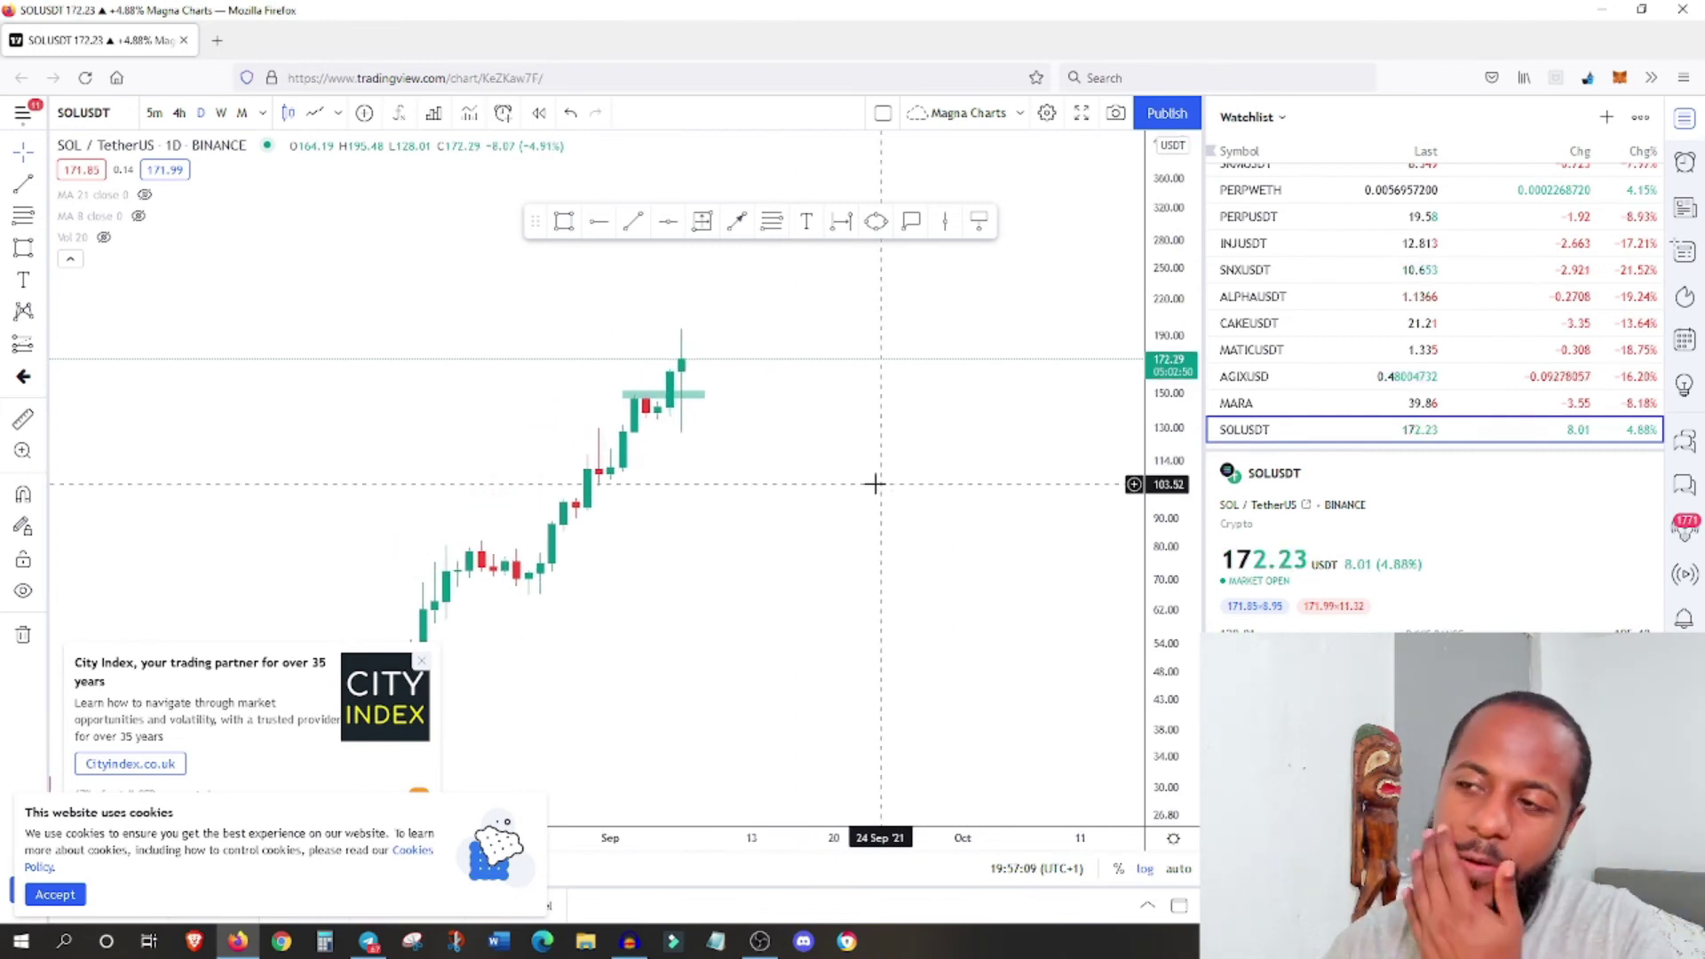